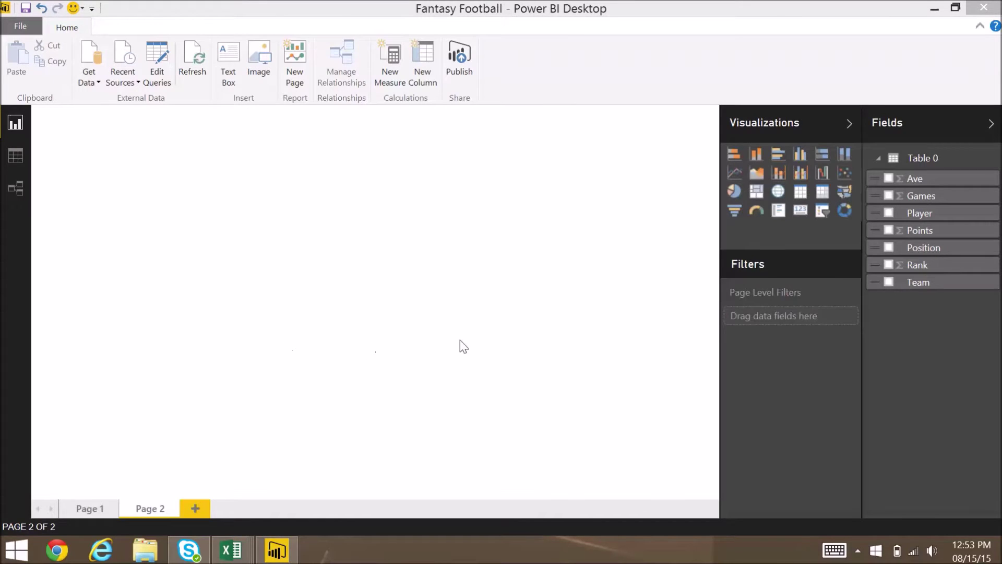
# In Data view, rename Table 0's Team column to 'NFL Team'.
pyautogui.click(17, 159)
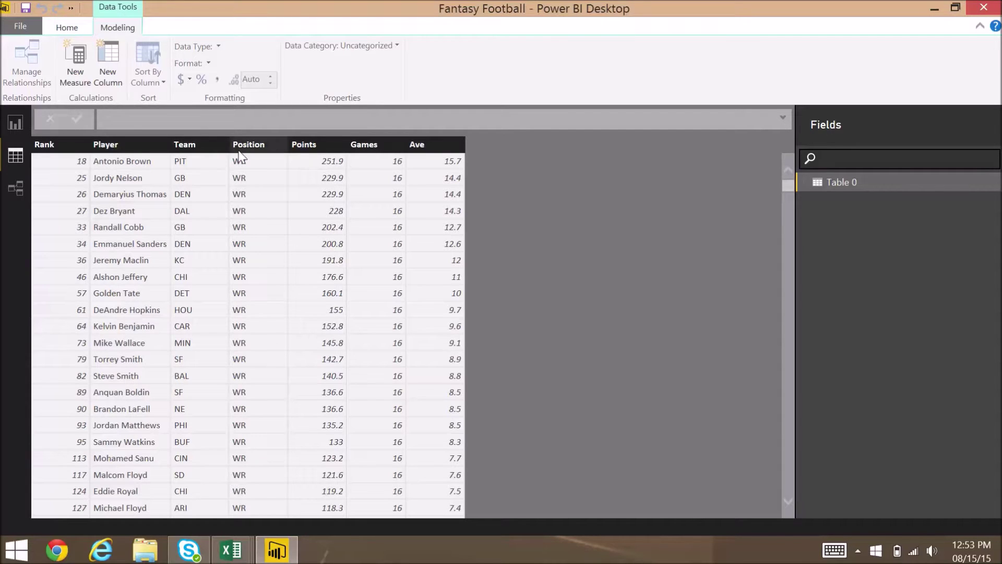
pyautogui.doubleClick(183, 145)
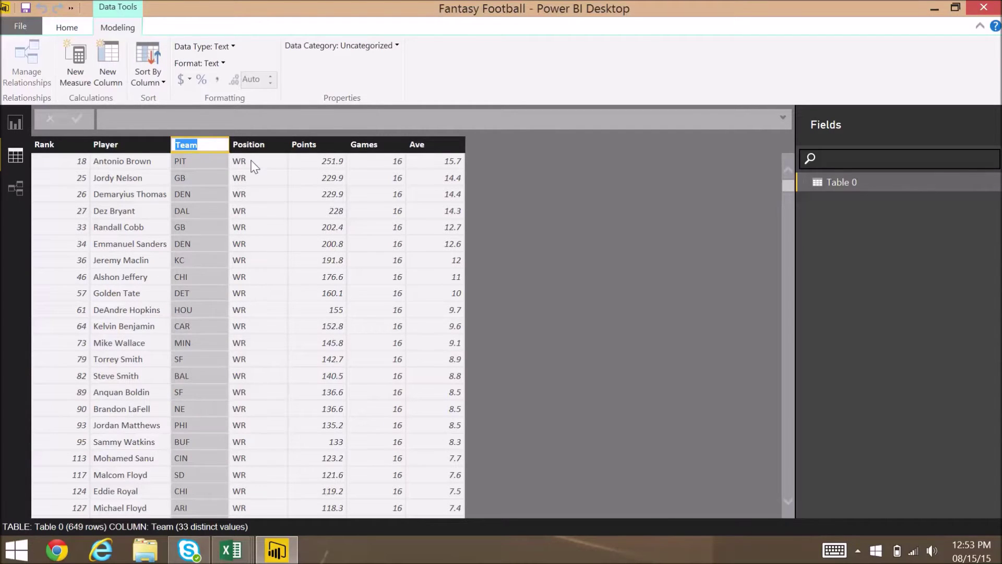
pyautogui.write('Nfl')
pyautogui.press('BackSpace')
pyautogui.press('BackSpace')
pyautogui.write('FL Team')
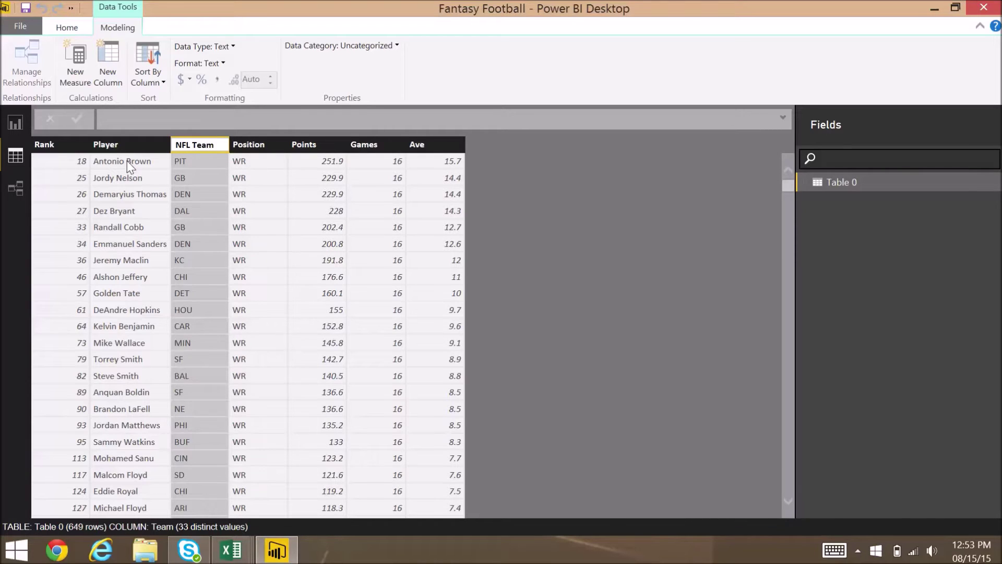
pyautogui.press('Return')
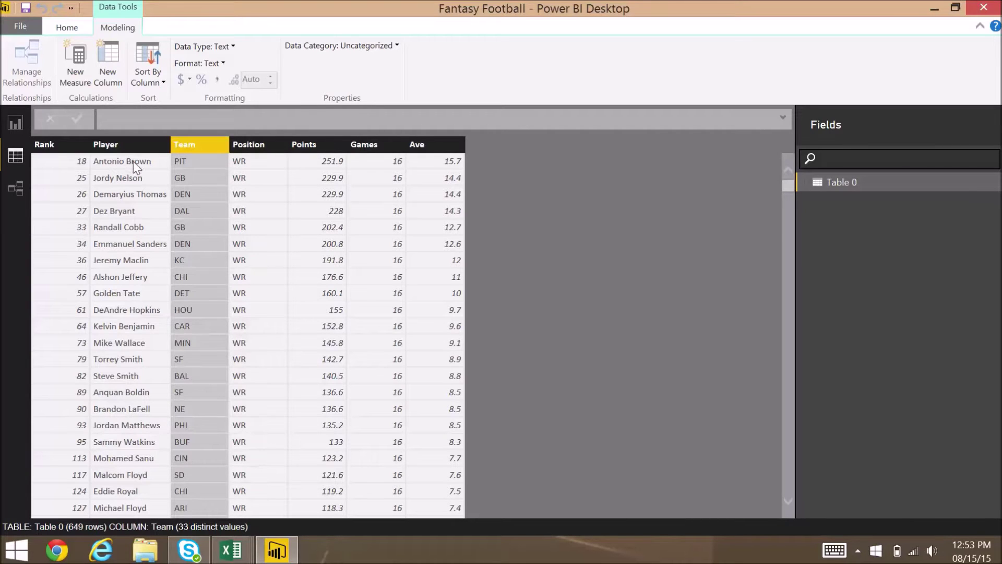
# Check Table 0 in the Relationships diagram, then return to the blank report page.
pyautogui.click(14, 189)
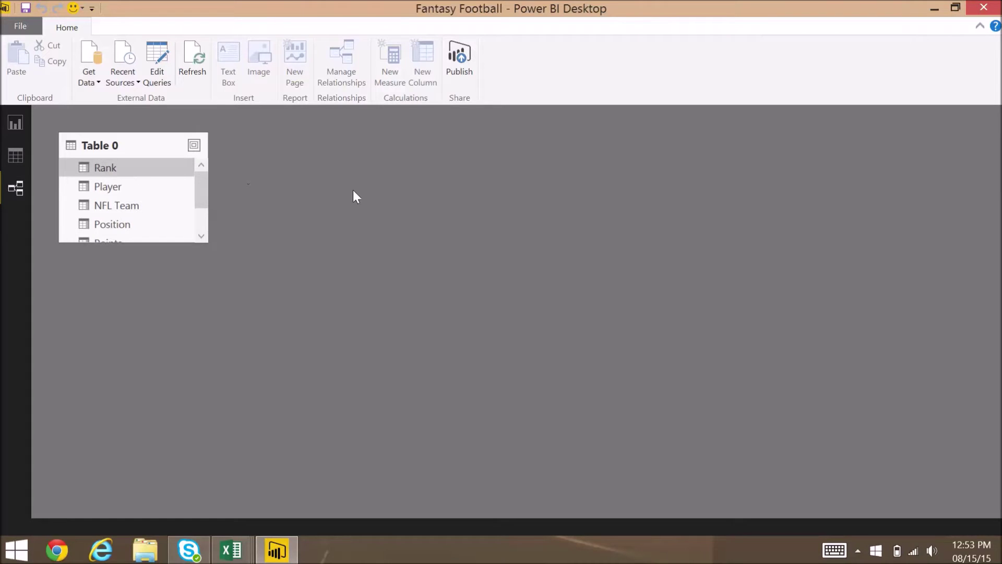
pyautogui.click(57, 136)
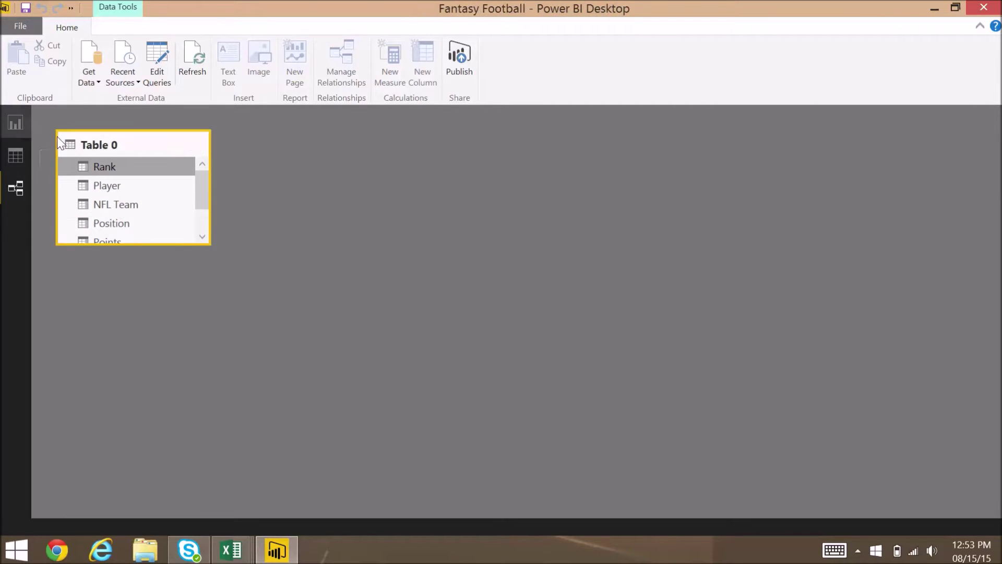
pyautogui.click(16, 124)
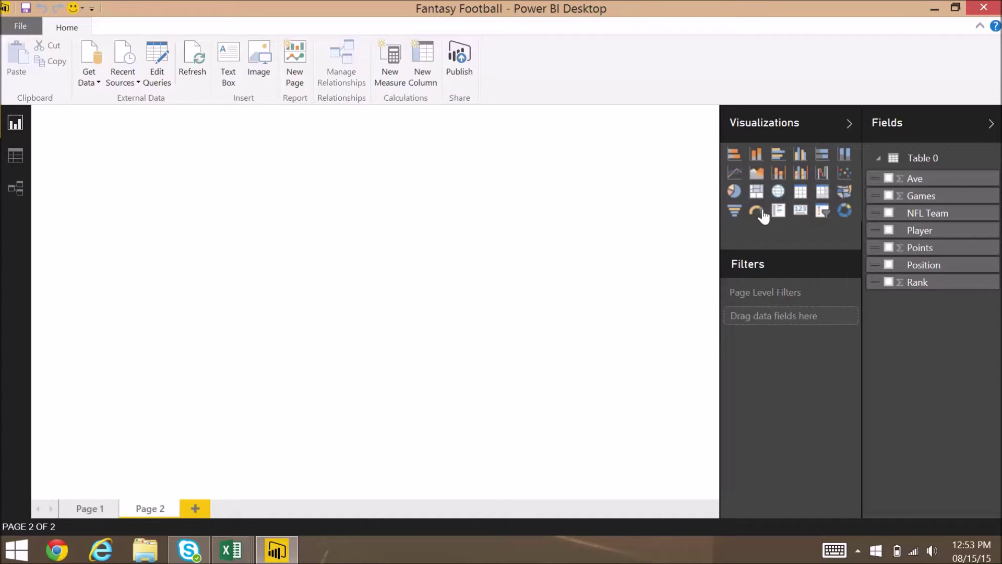
# Chart Points by NFL Team with a Position legend, enlarge it, and make it stacked column.
pyautogui.click(805, 158)
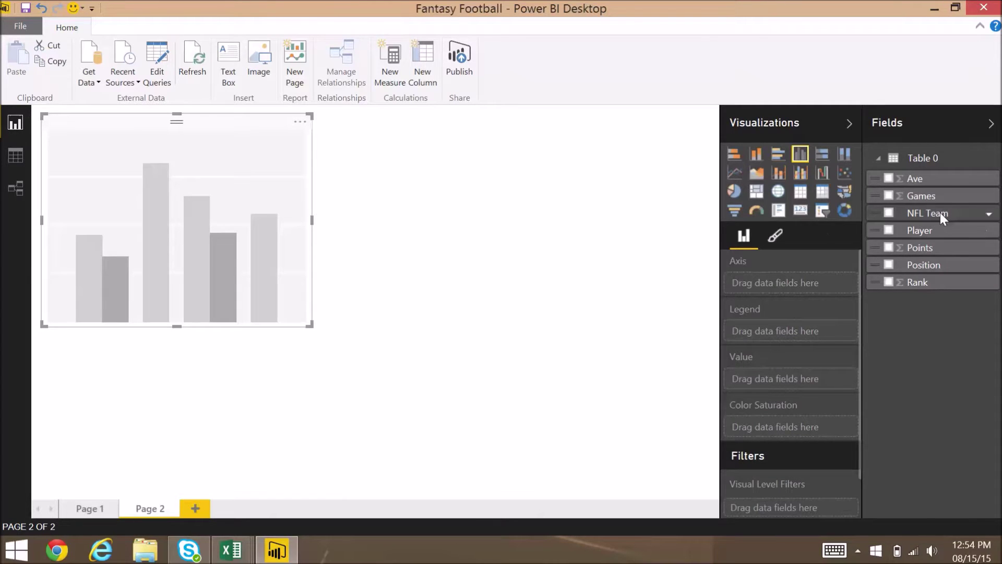
pyautogui.moveTo(941, 212); pyautogui.dragTo(784, 287)
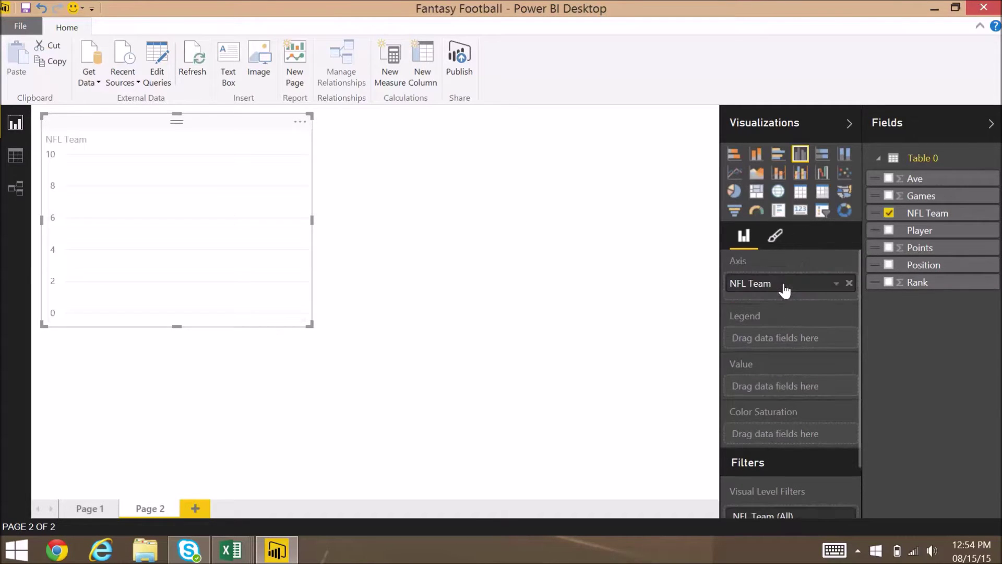
pyautogui.moveTo(914, 251); pyautogui.dragTo(778, 387)
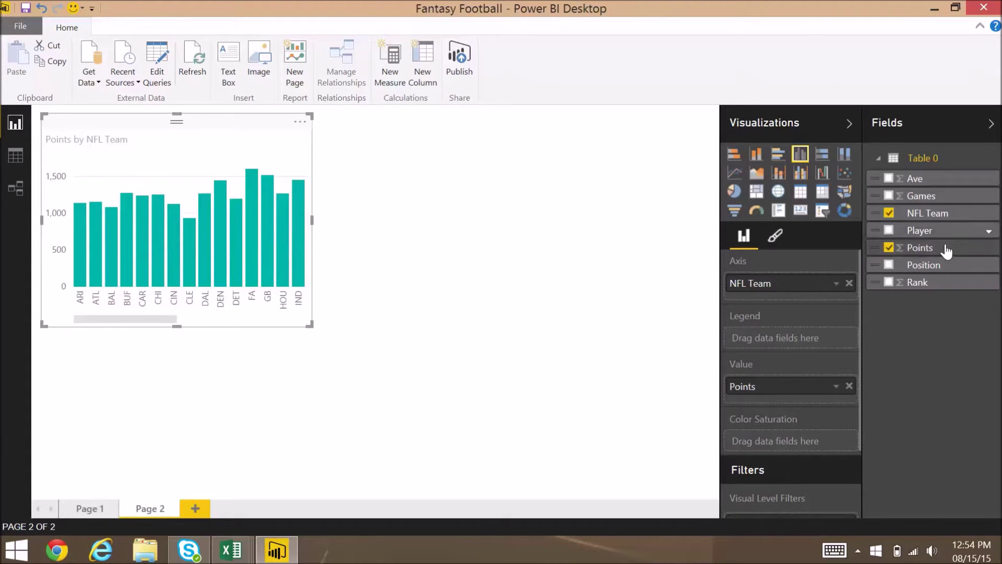
pyautogui.moveTo(932, 264); pyautogui.dragTo(775, 345)
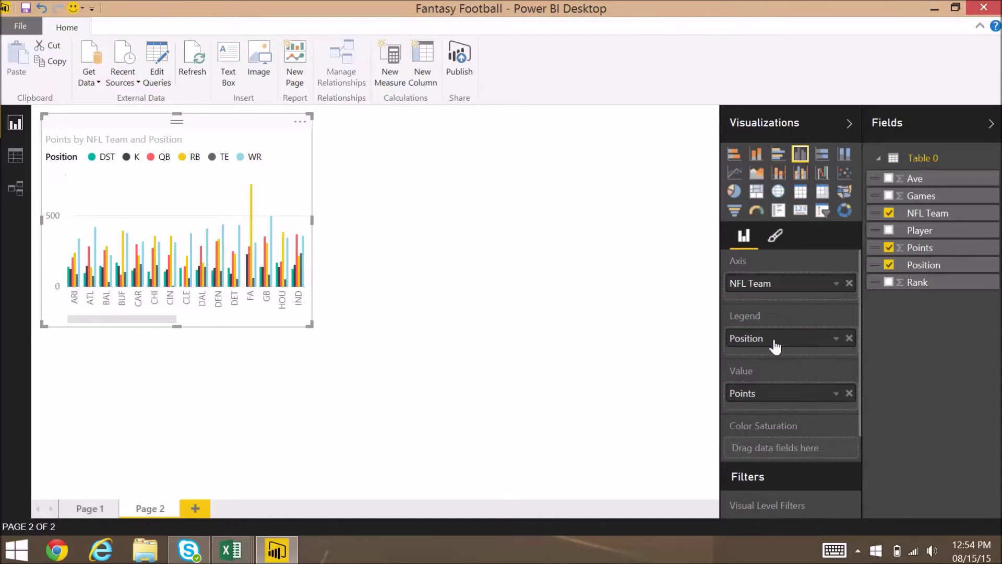
pyautogui.moveTo(310, 325); pyautogui.dragTo(438, 345)
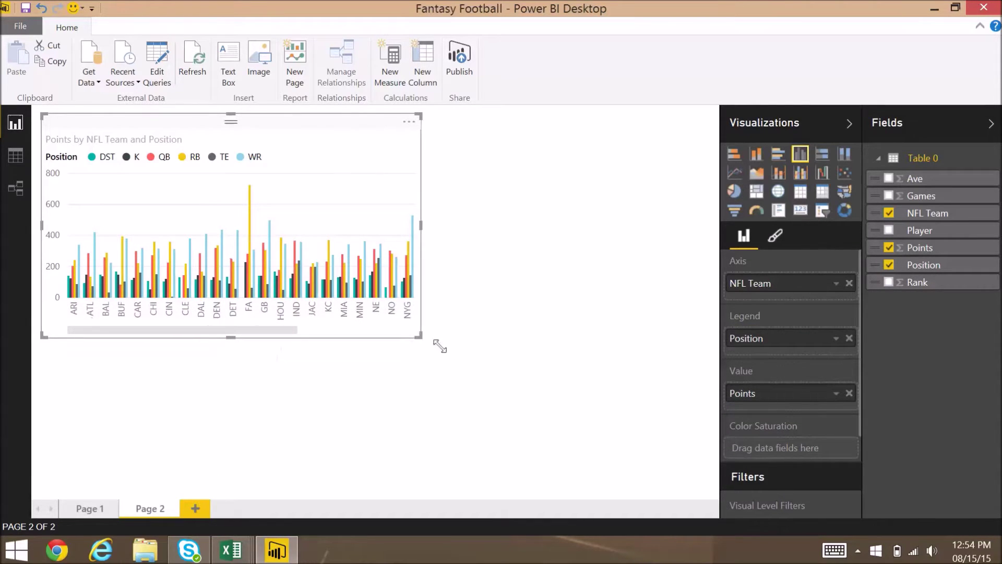
pyautogui.click(801, 194)
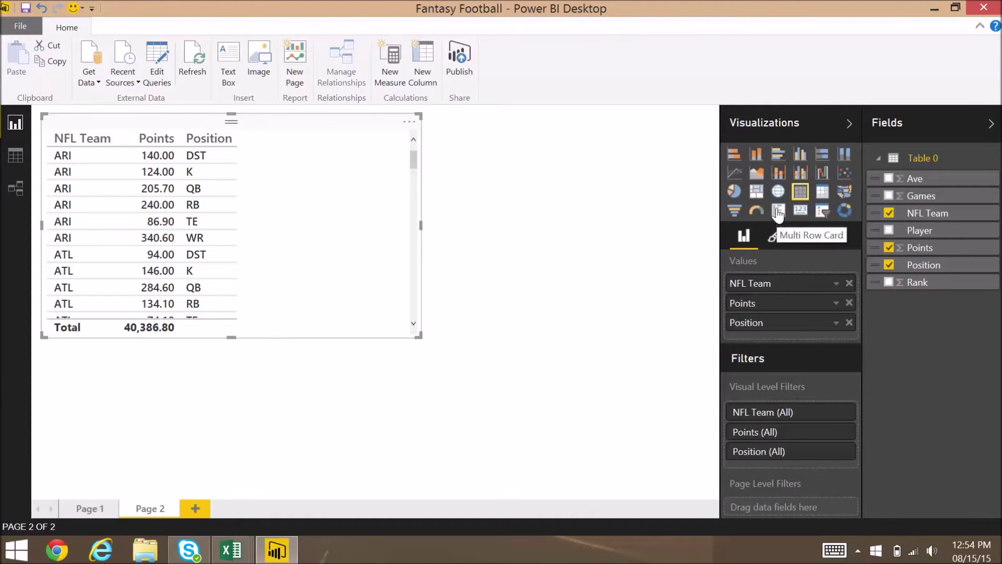
pyautogui.click(778, 173)
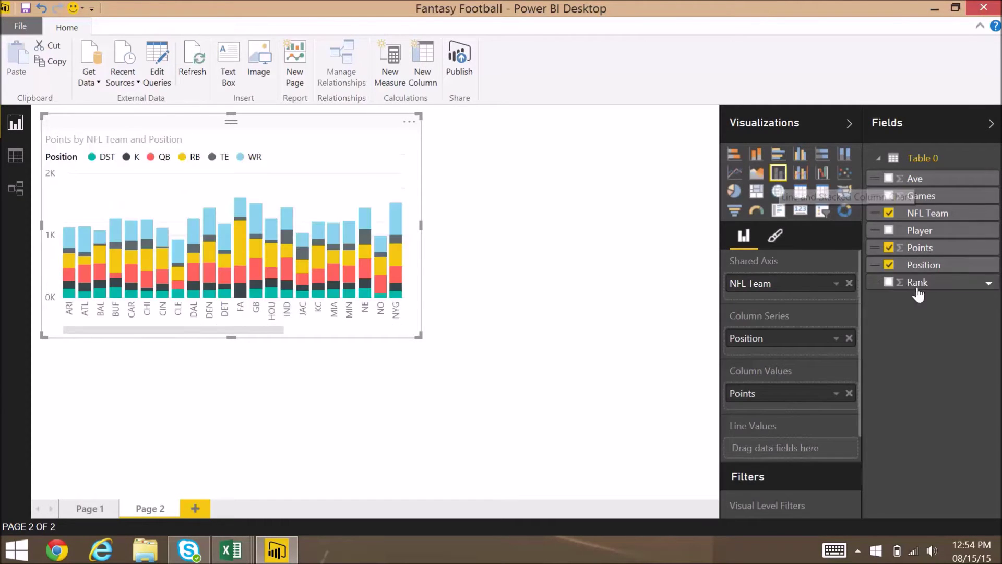
pyautogui.click(351, 435)
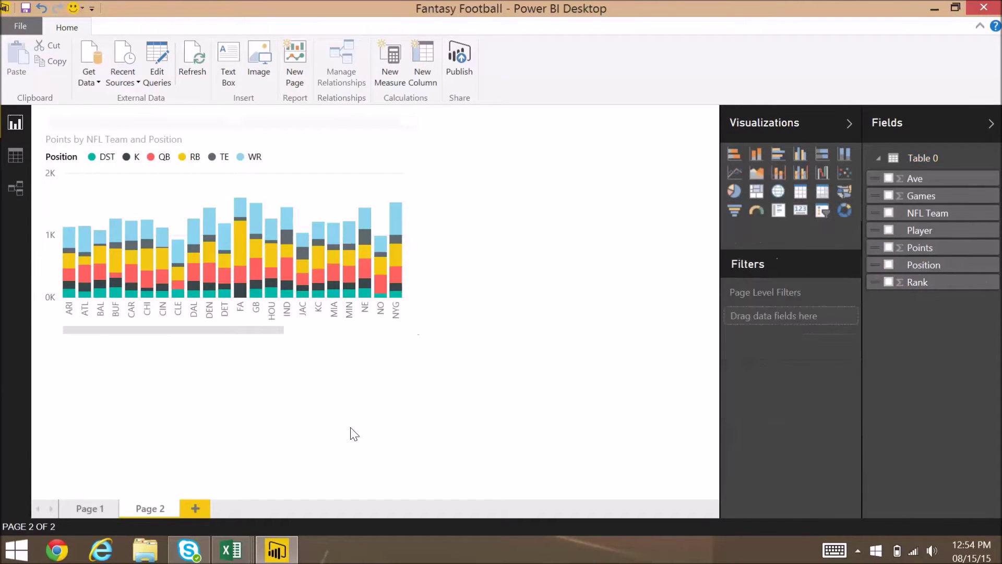
# Add a Points by NFL Team pie chart, shrinking the column chart and enlarging the pie.
pyautogui.click(736, 192)
pyautogui.moveTo(927, 214); pyautogui.dragTo(765, 333)
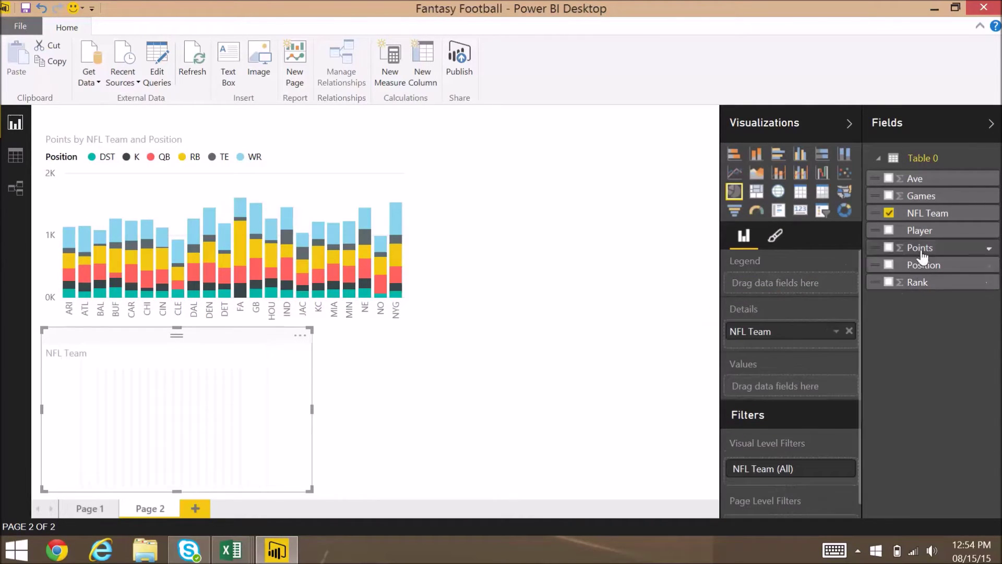
pyautogui.moveTo(922, 256); pyautogui.dragTo(773, 390)
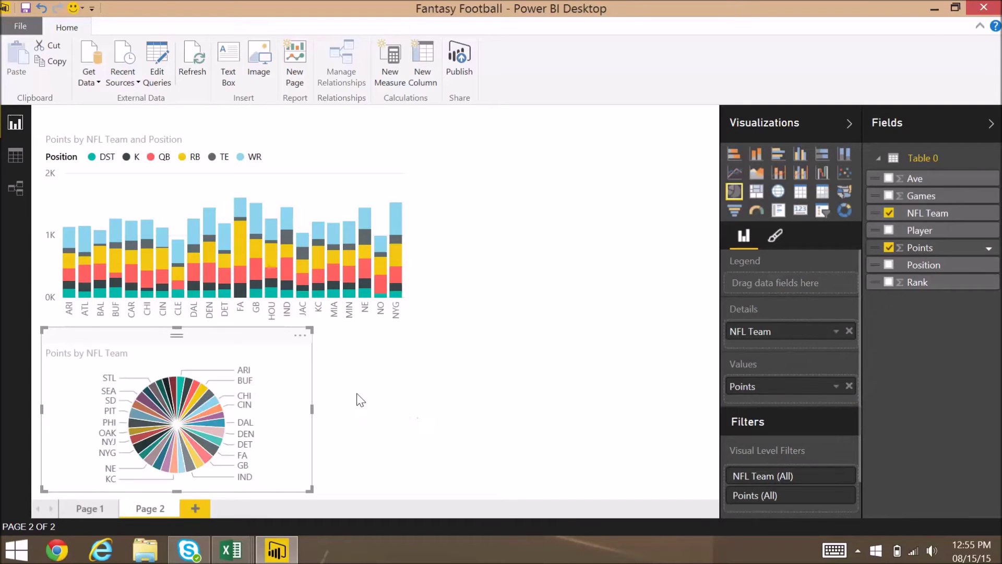
pyautogui.click(360, 298)
pyautogui.moveTo(420, 336); pyautogui.dragTo(300, 283)
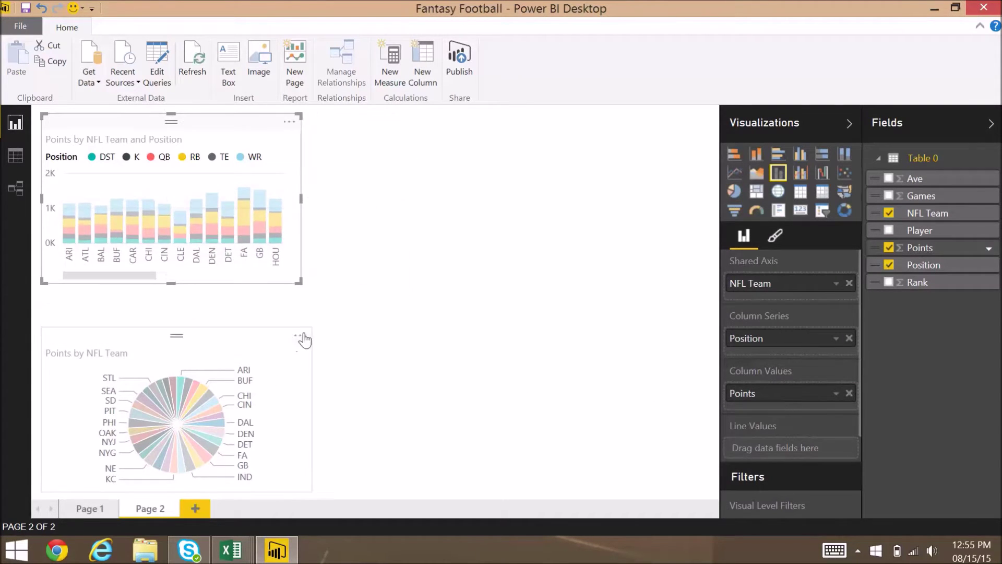
pyautogui.moveTo(312, 328); pyautogui.dragTo(313, 285)
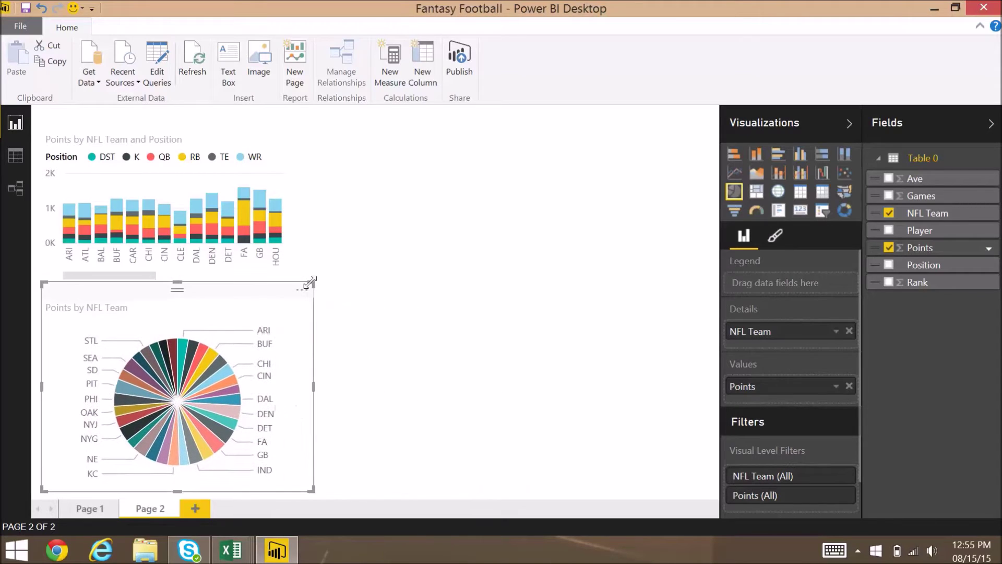
# Add an enlarged table visual beside the charts and put NFL Team in it.
pyautogui.click(800, 193)
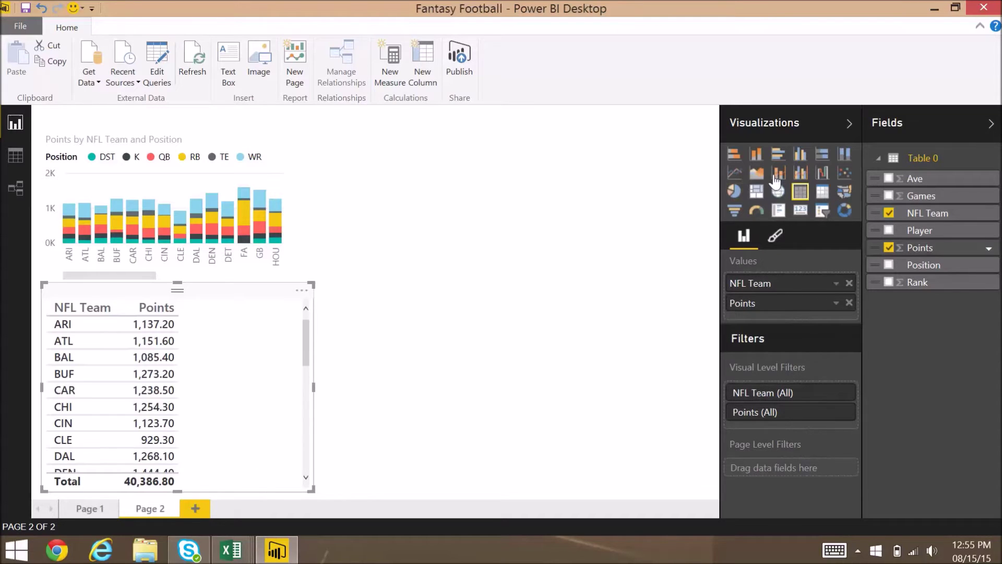
pyautogui.hotkey('ctrl', 'z')
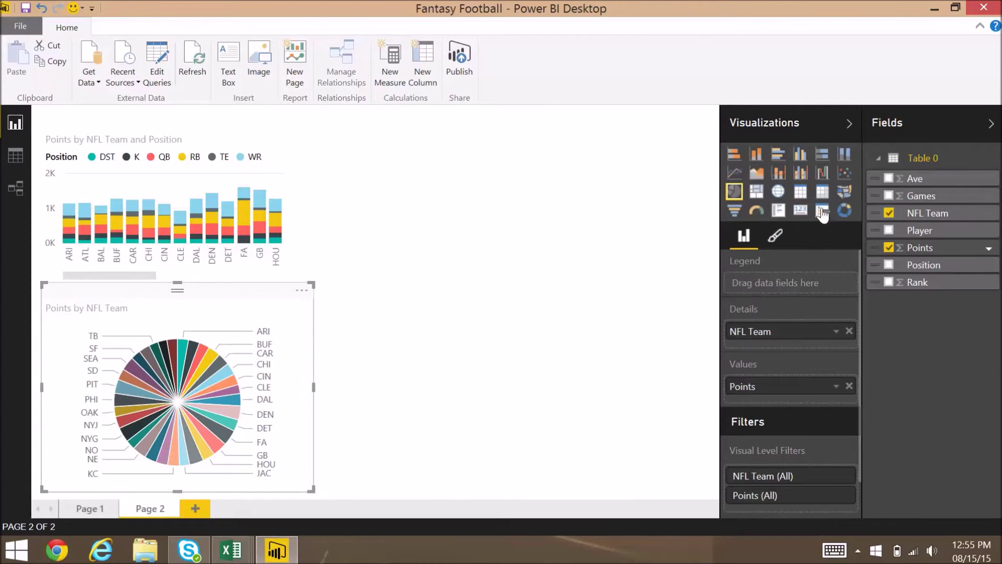
pyautogui.press('Escape')
pyautogui.click(802, 193)
pyautogui.moveTo(588, 340); pyautogui.dragTo(643, 473)
pyautogui.moveTo(928, 213); pyautogui.dragTo(444, 327)
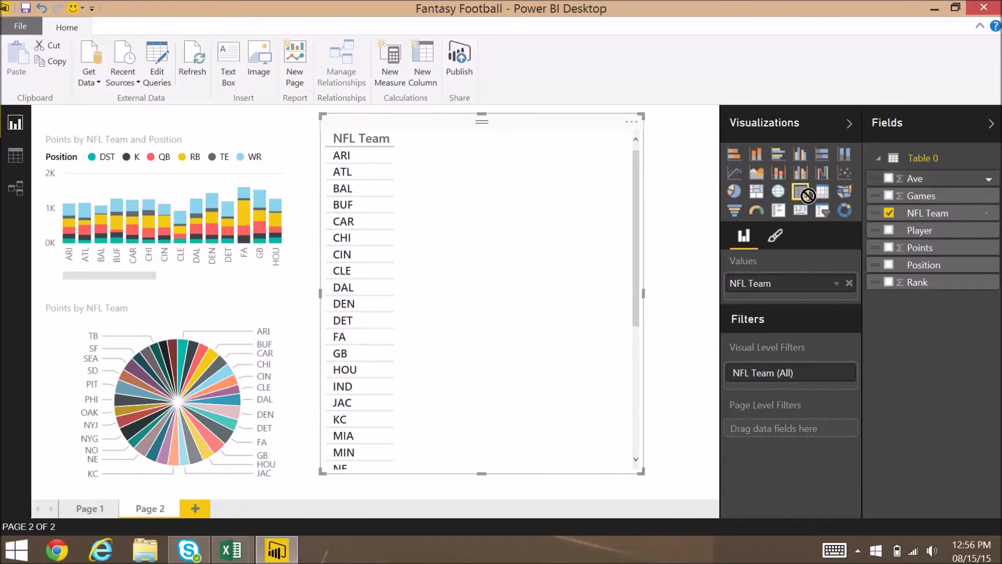
# Add the Ave field to the NFL Team table so it lists each team's average.
pyautogui.moveTo(808, 196); pyautogui.dragTo(417, 287)
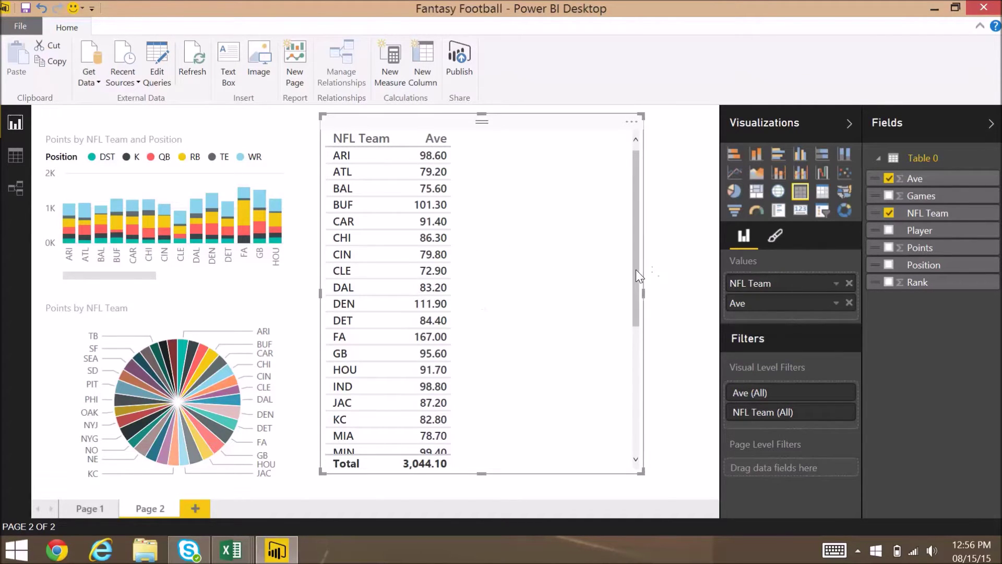
pyautogui.scroll(-5, 632, 313)
pyautogui.scroll(5, 621, 261)
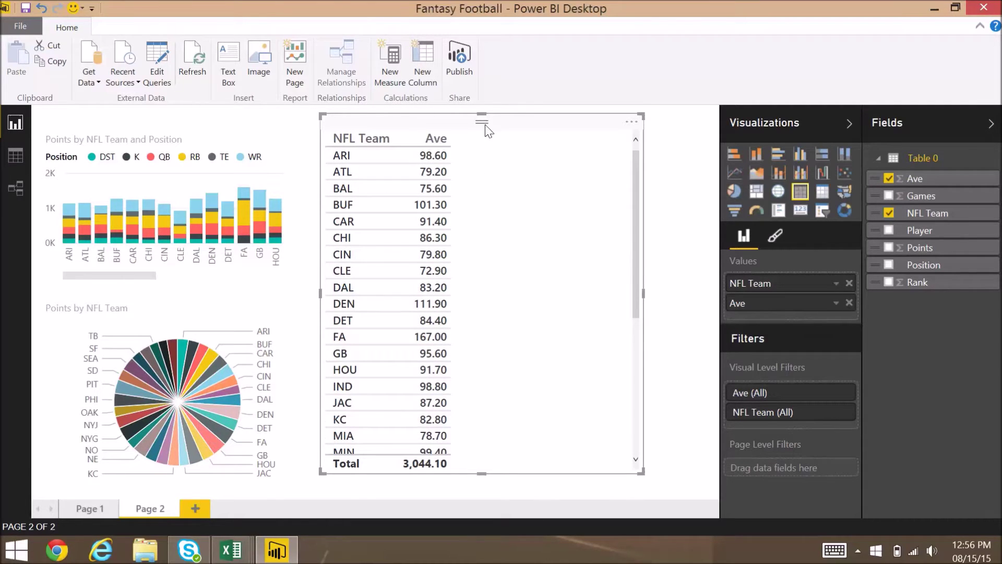
pyautogui.click(632, 122)
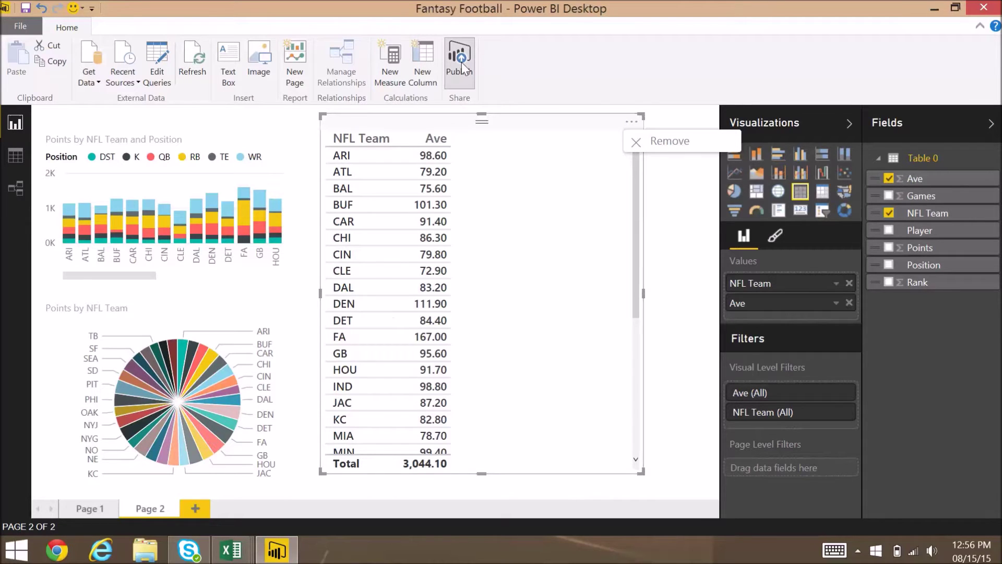
pyautogui.click(28, 30)
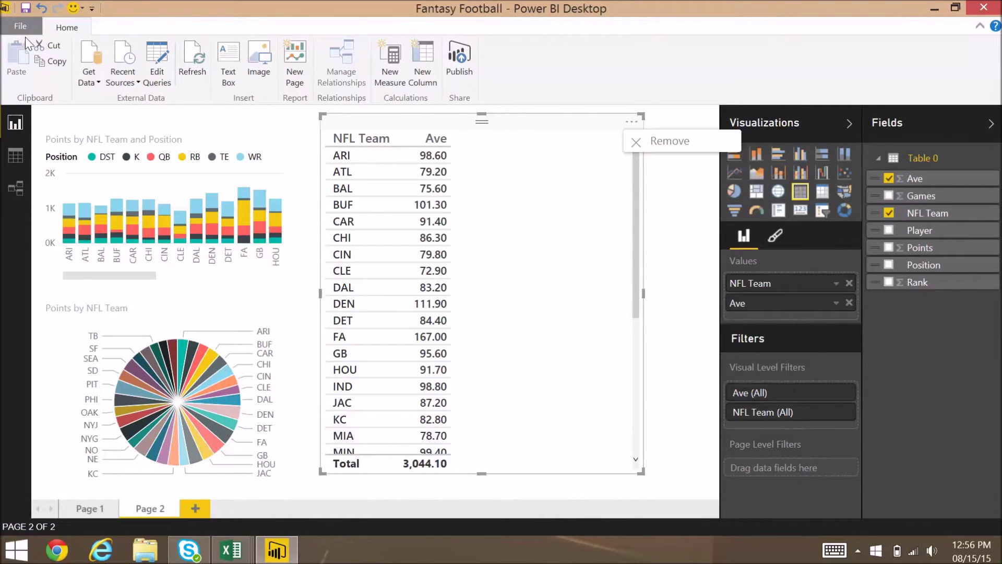
pyautogui.click(159, 467)
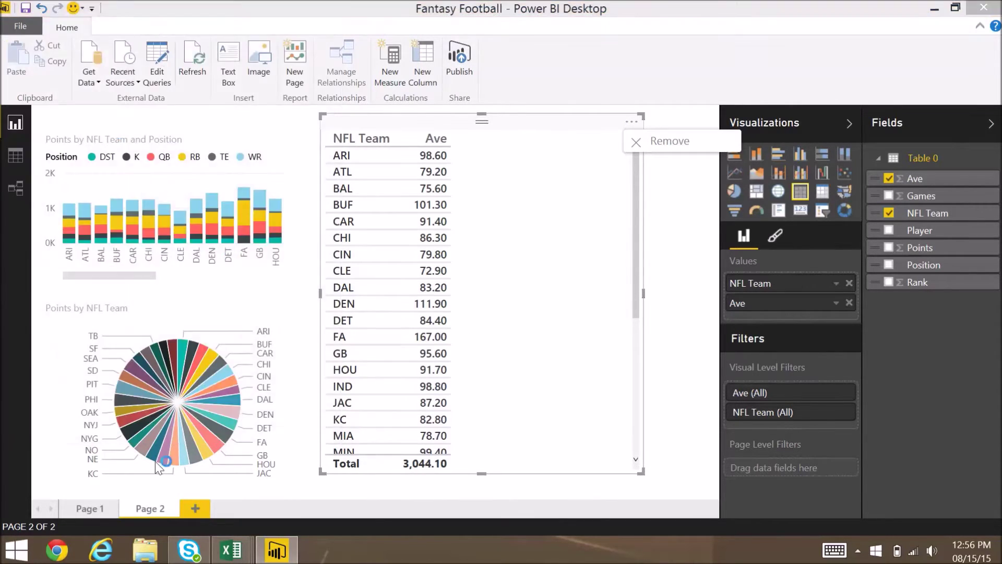
# Rename the first report page to 'Position'.
pyautogui.click(91, 506)
pyautogui.click(150, 508)
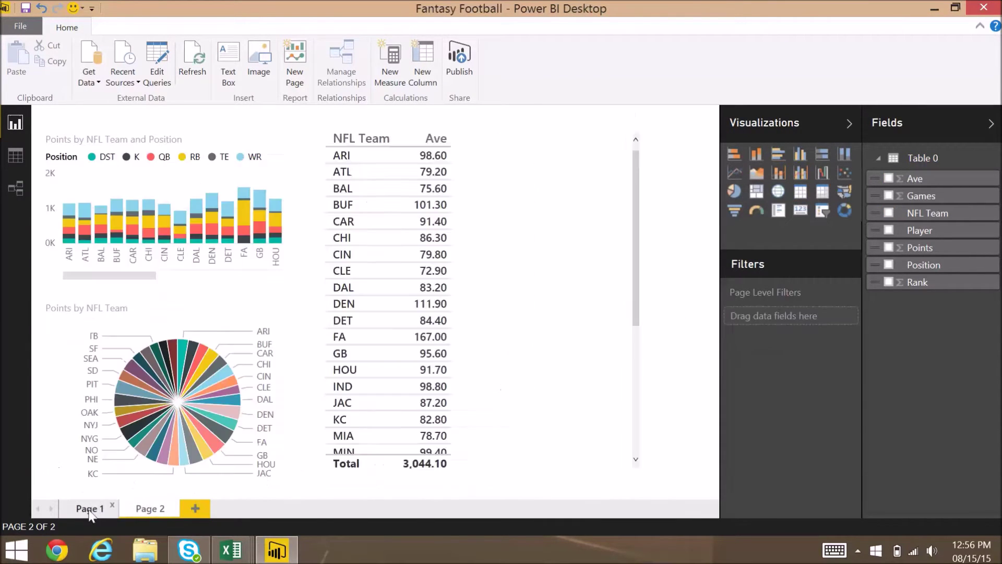
pyautogui.doubleClick(91, 507)
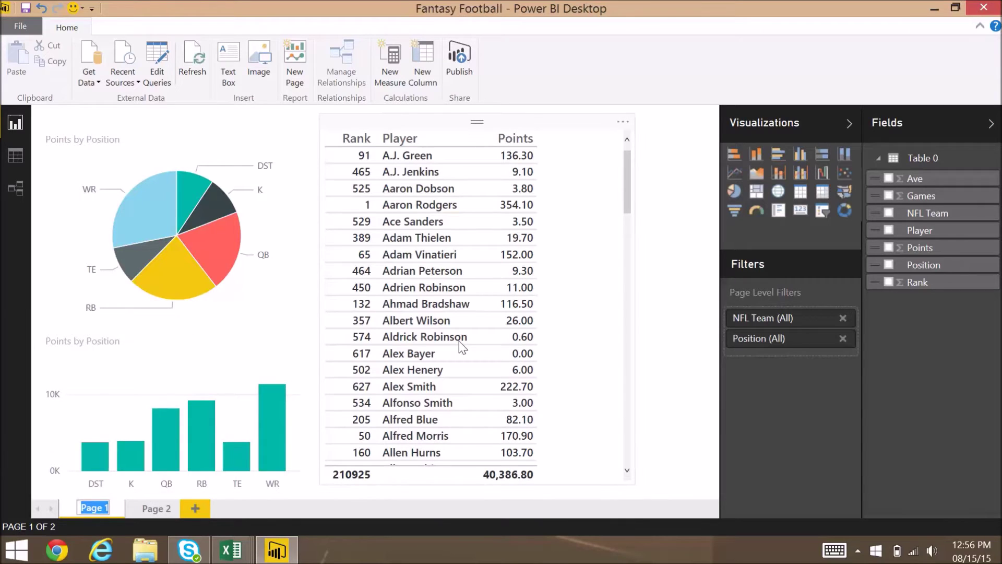
pyautogui.write('Position')
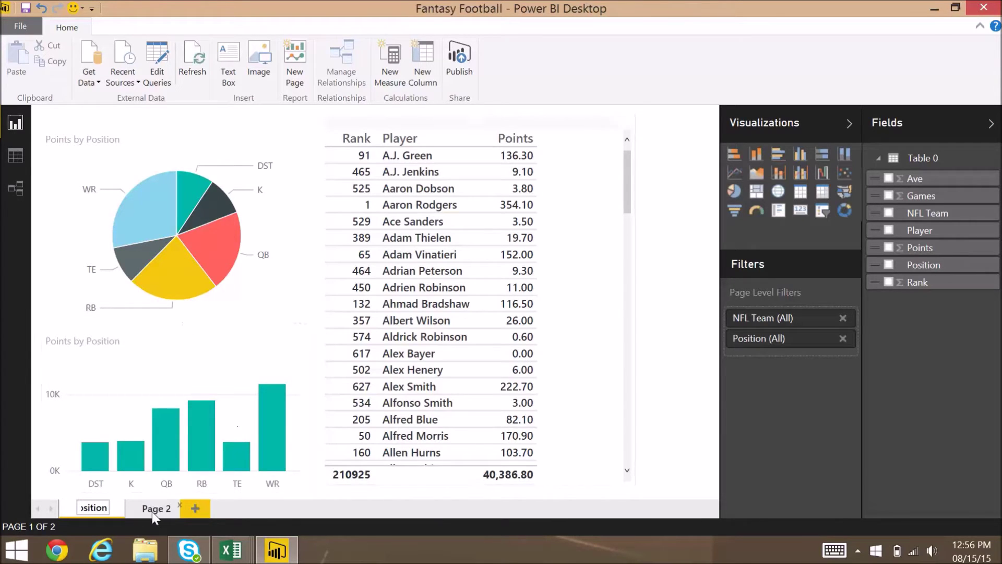
# Rename the second report page to 'NFL Team'.
pyautogui.click(151, 511)
pyautogui.doubleClick(152, 512)
pyautogui.write('NFL Tea')
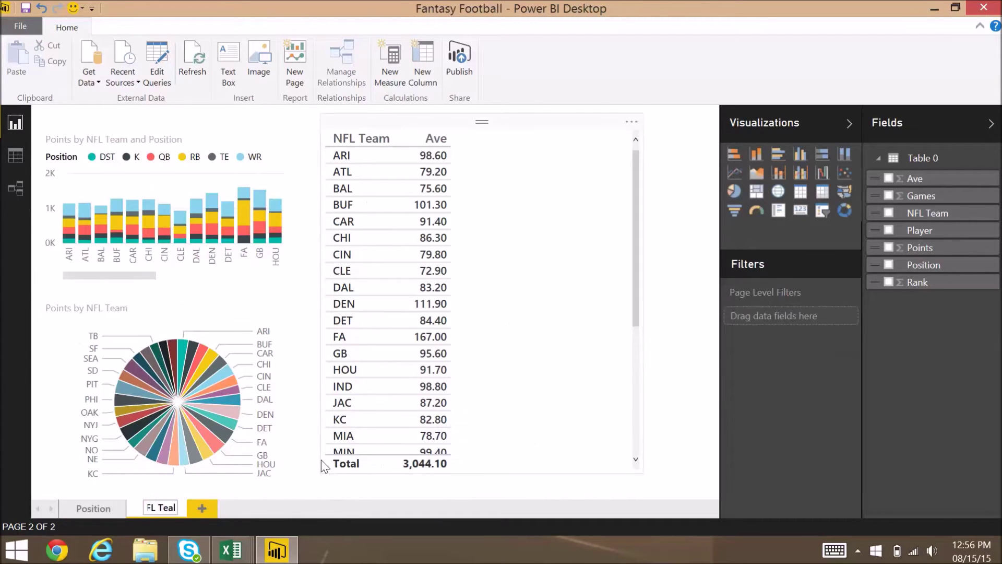
pyautogui.write('m')
pyautogui.click(642, 321)
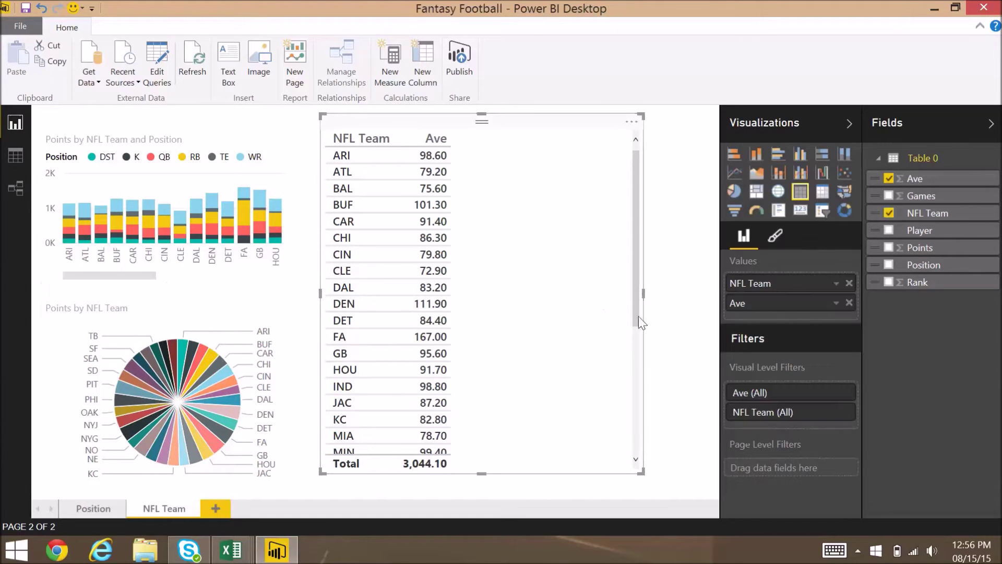
# Add NFL Team and Position as page-level filters.
pyautogui.click(674, 292)
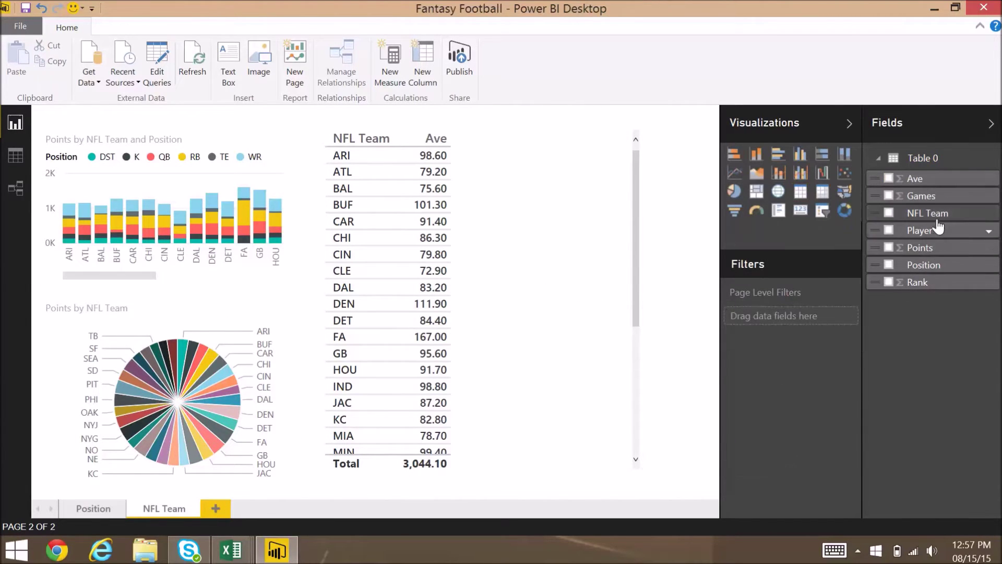
pyautogui.moveTo(932, 214); pyautogui.dragTo(788, 315)
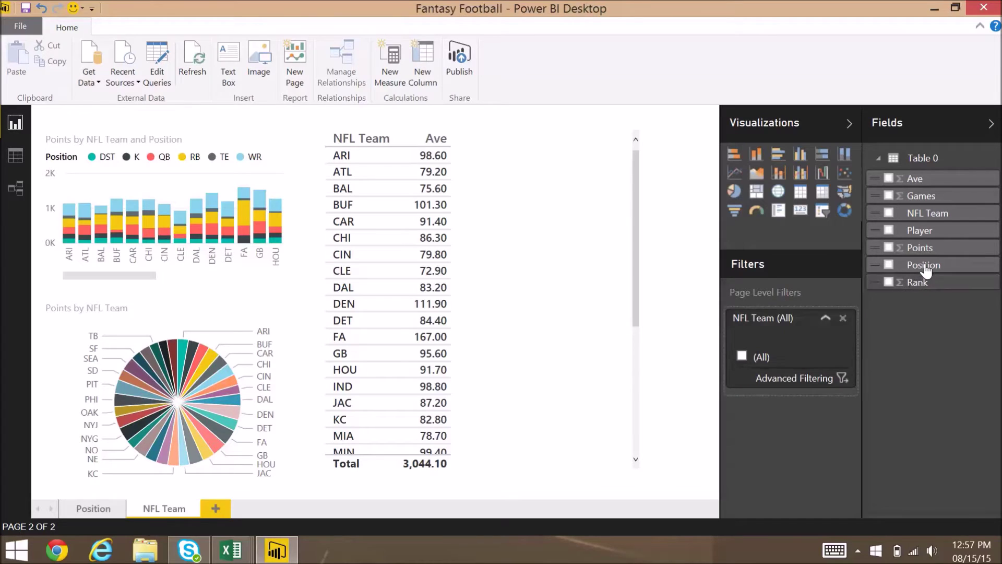
pyautogui.moveTo(927, 269); pyautogui.dragTo(800, 297)
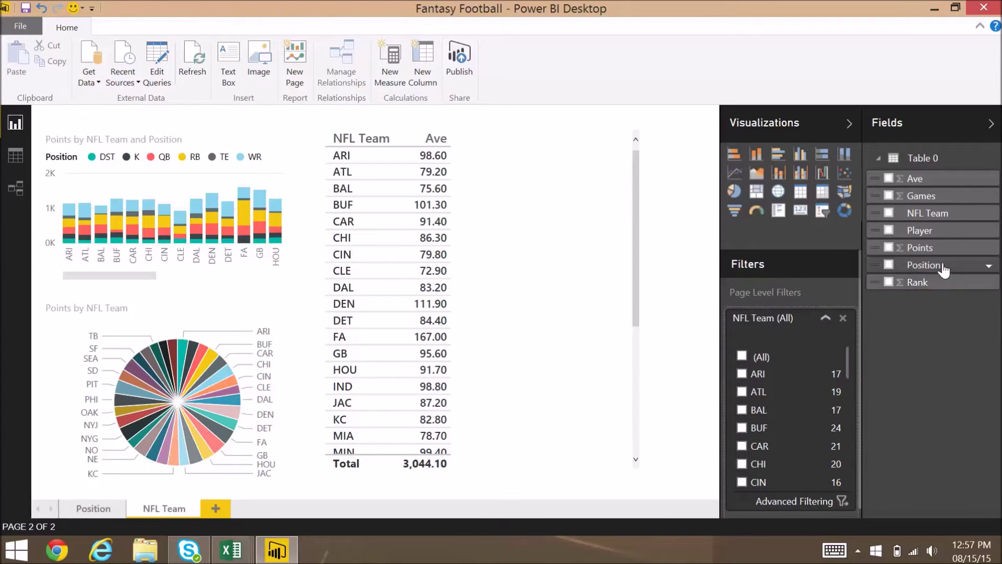
pyautogui.moveTo(944, 269); pyautogui.dragTo(783, 340)
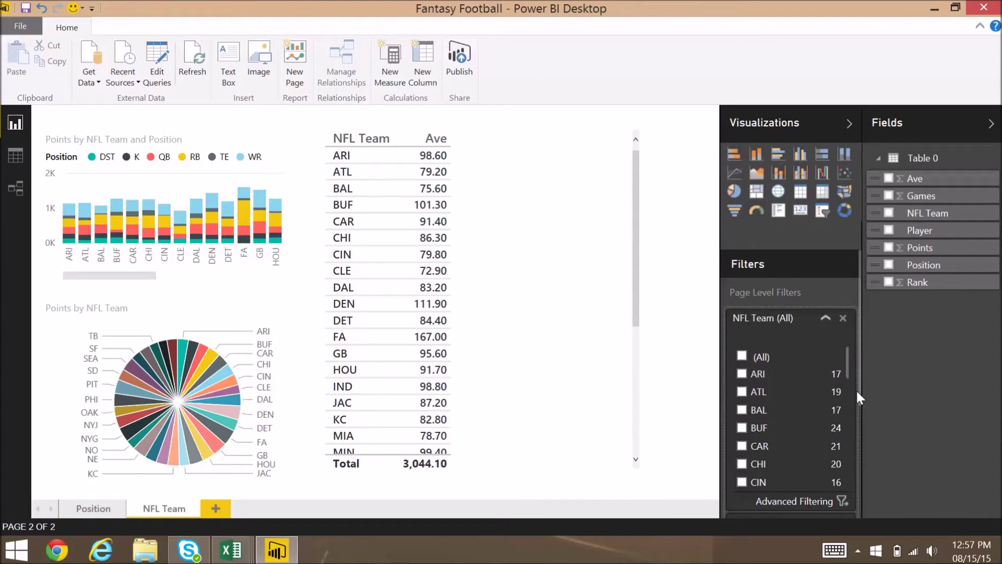
# Test the team filter with BAL and ARI, restore all teams, then save and publish.
pyautogui.click(742, 410)
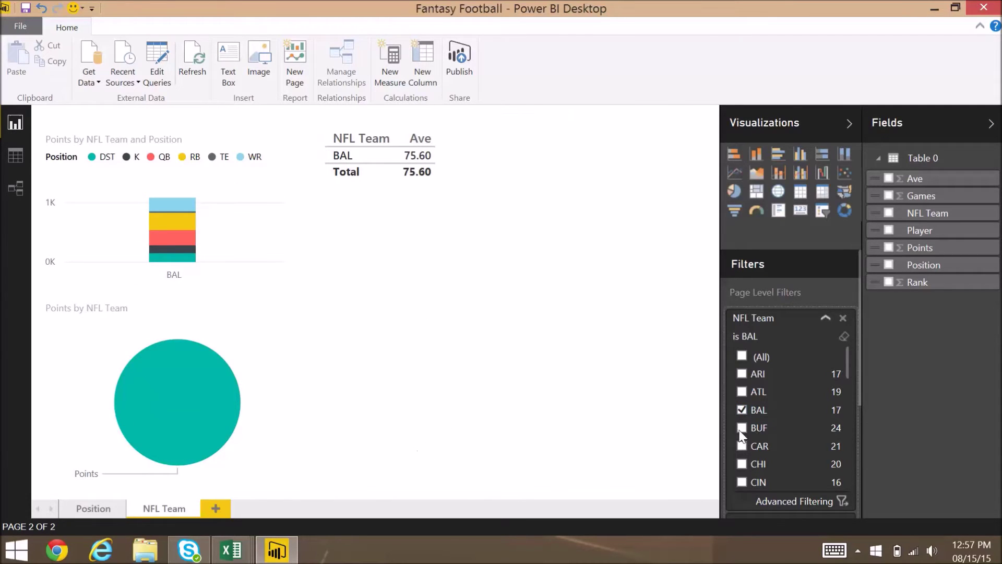
pyautogui.click(743, 373)
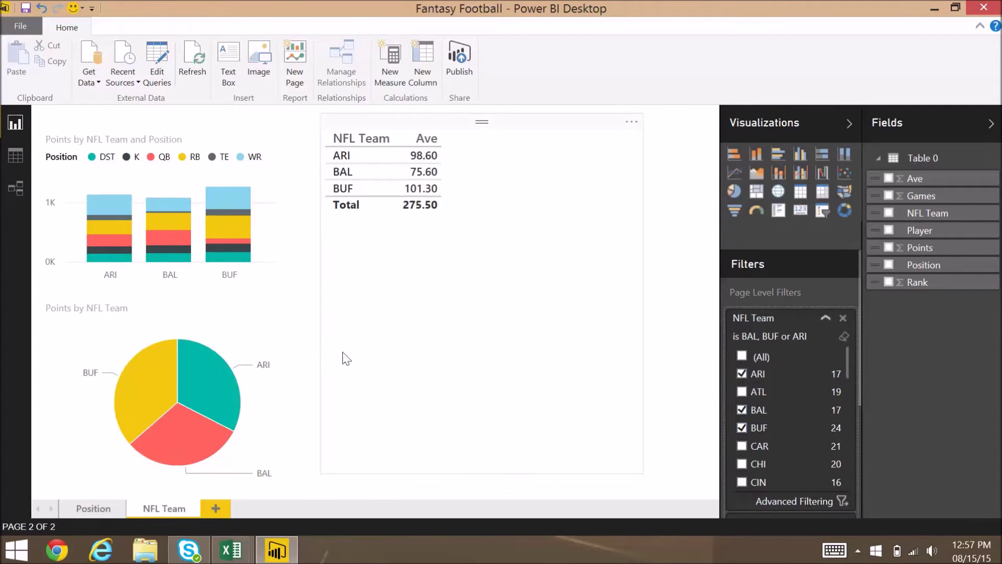
pyautogui.click(742, 357)
pyautogui.click(468, 51)
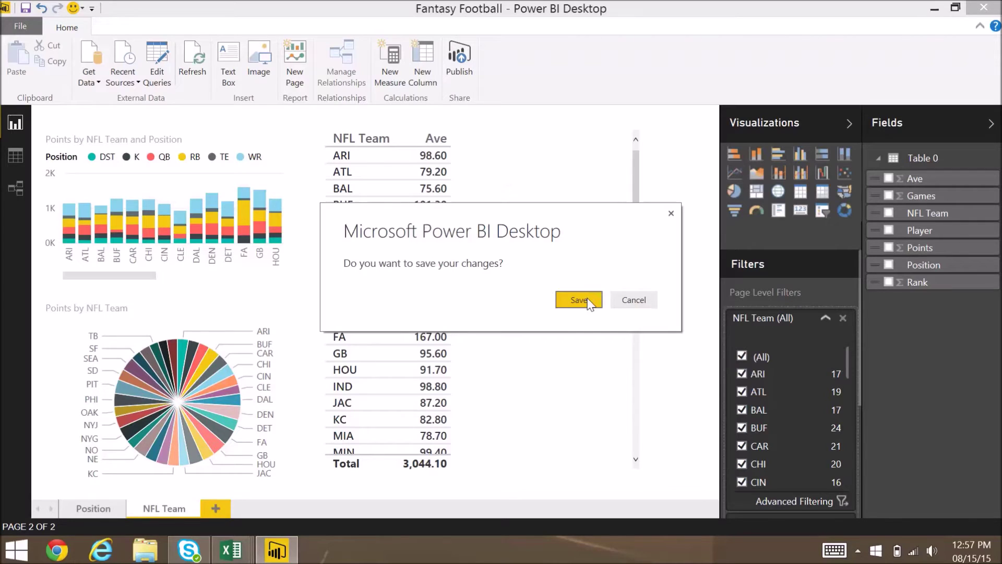
pyautogui.click(579, 300)
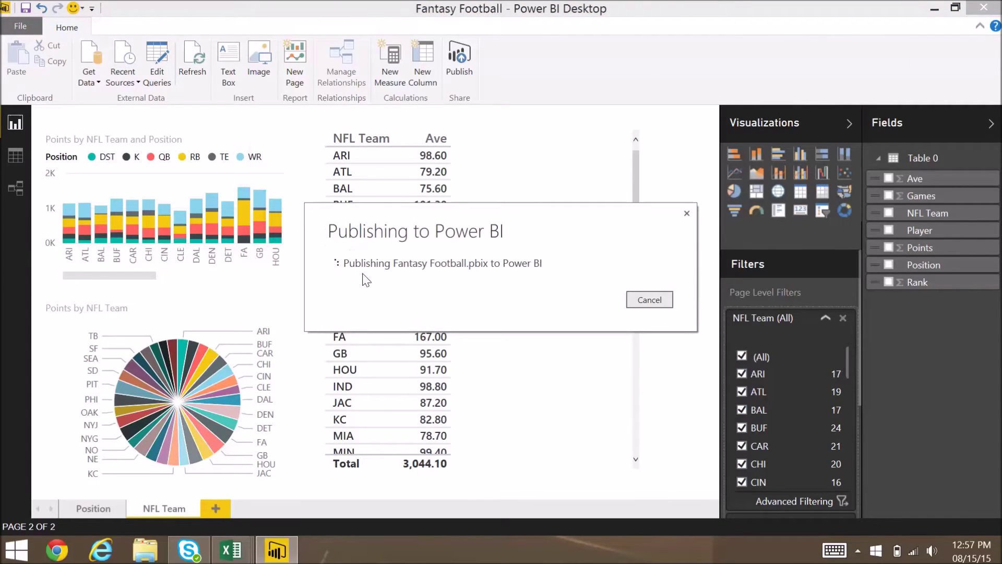
# Replace the existing Fantasy Football dataset and close the publish success message.
pyautogui.click(578, 308)
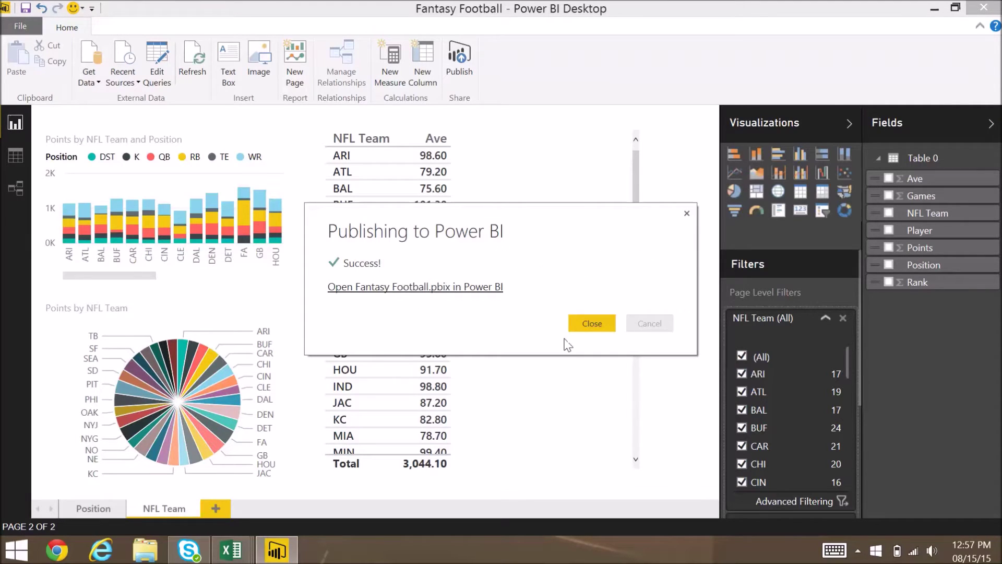
pyautogui.click(594, 325)
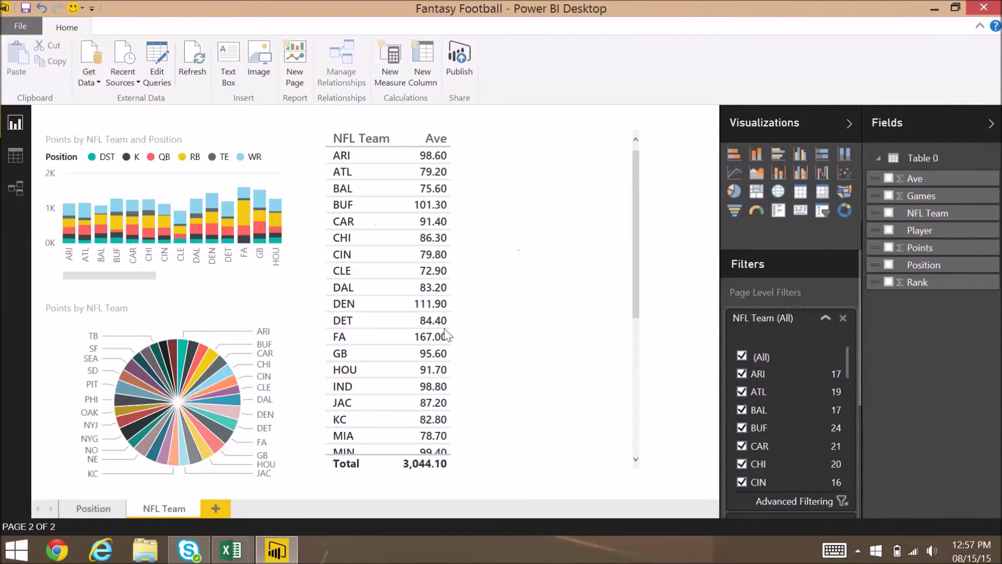
# Open Power BI in the browser and sign in with the work account and its password.
pyautogui.click(109, 551)
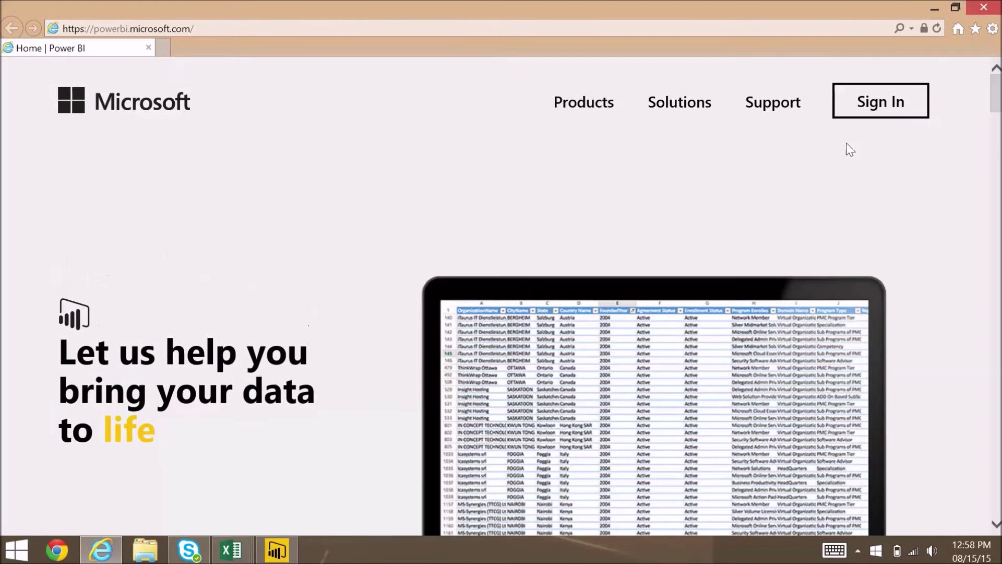
pyautogui.click(840, 114)
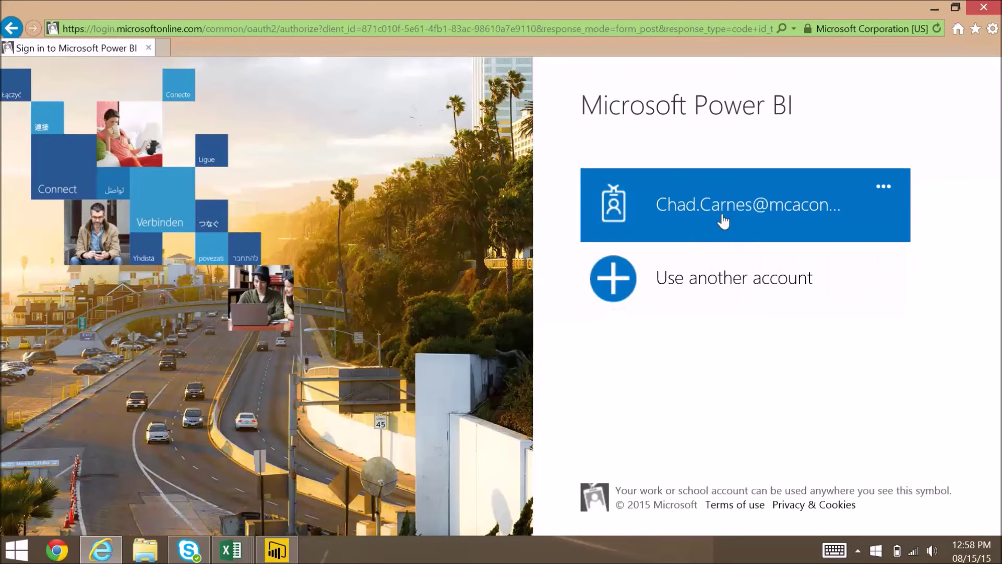
pyautogui.click(756, 215)
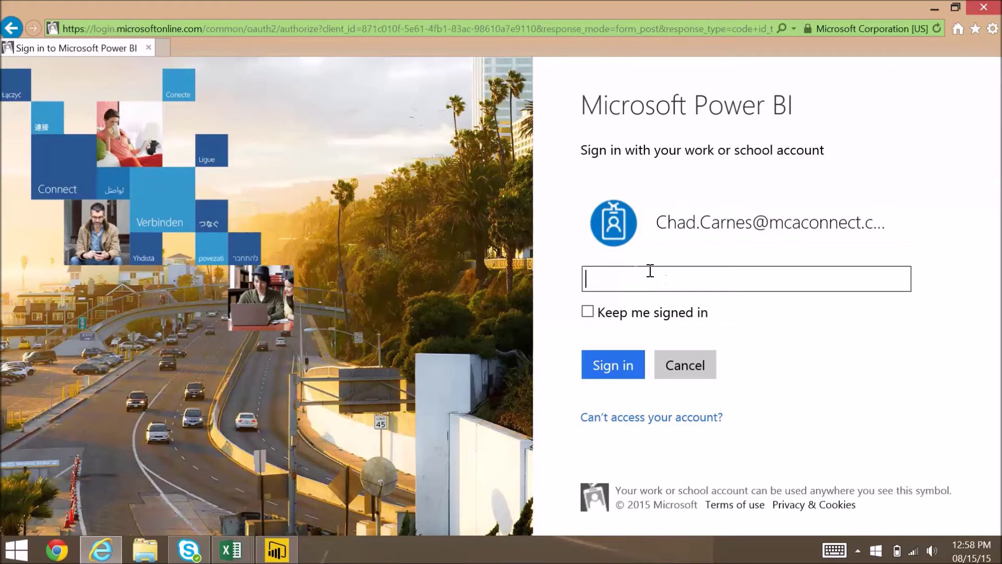
pyautogui.write('•••••••••••')
pyautogui.press('Return')
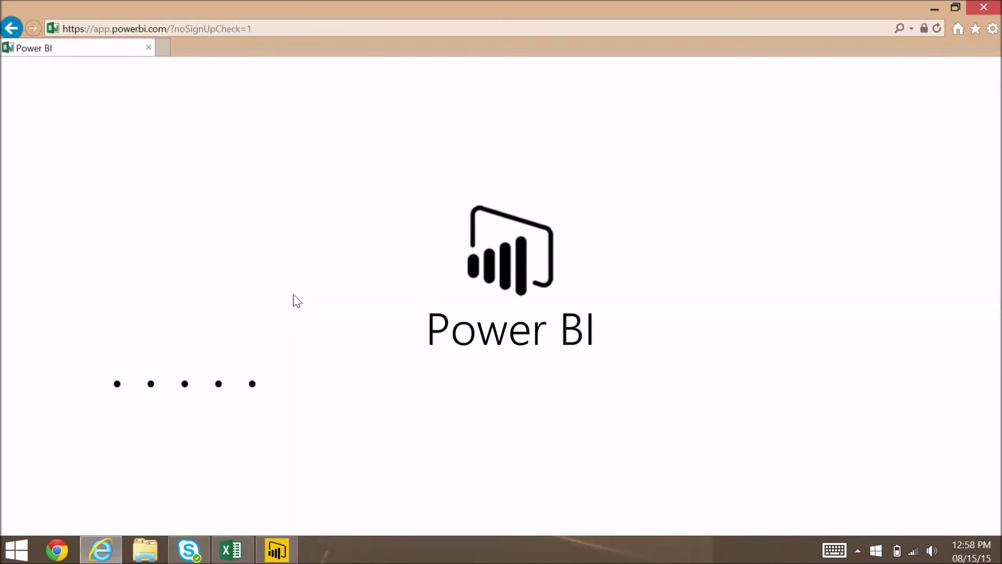
# Open the Fantasy Football report's NFL Team page in the Power BI service.
pyautogui.scroll(-1, 374, 313)
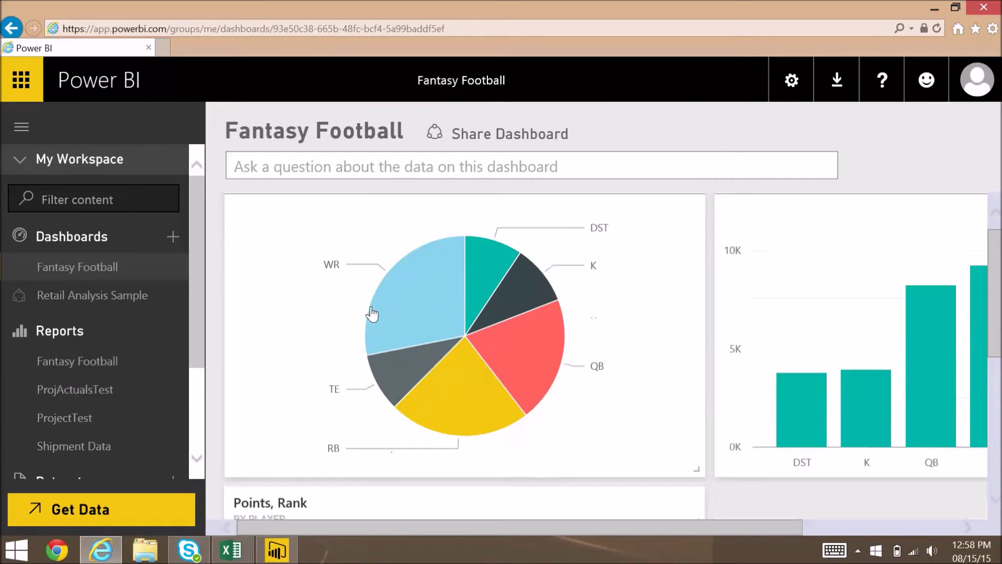
pyautogui.click(105, 368)
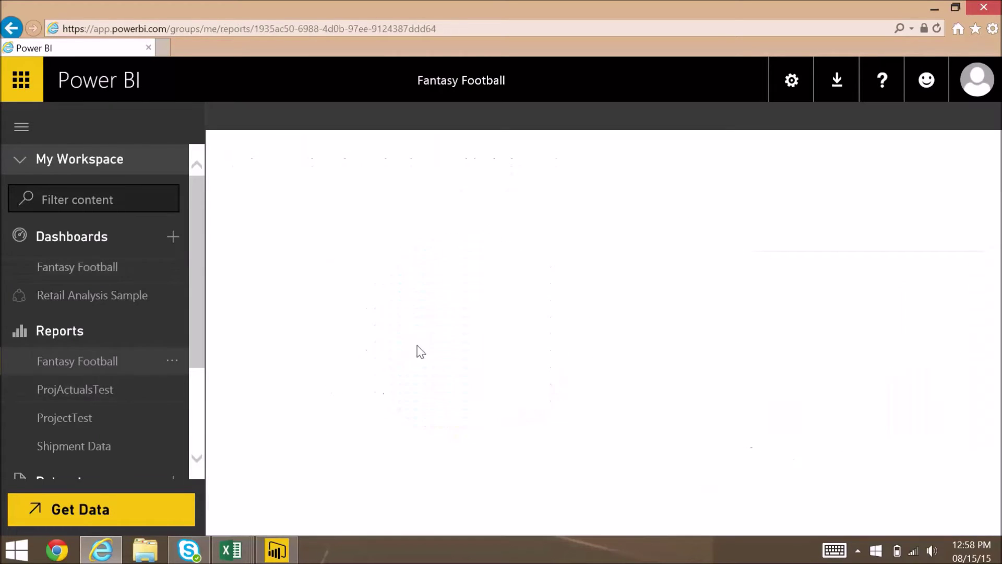
pyautogui.scroll(-1, 862, 235)
pyautogui.moveTo(866, 232); pyautogui.dragTo(866, 396)
pyautogui.click(358, 525)
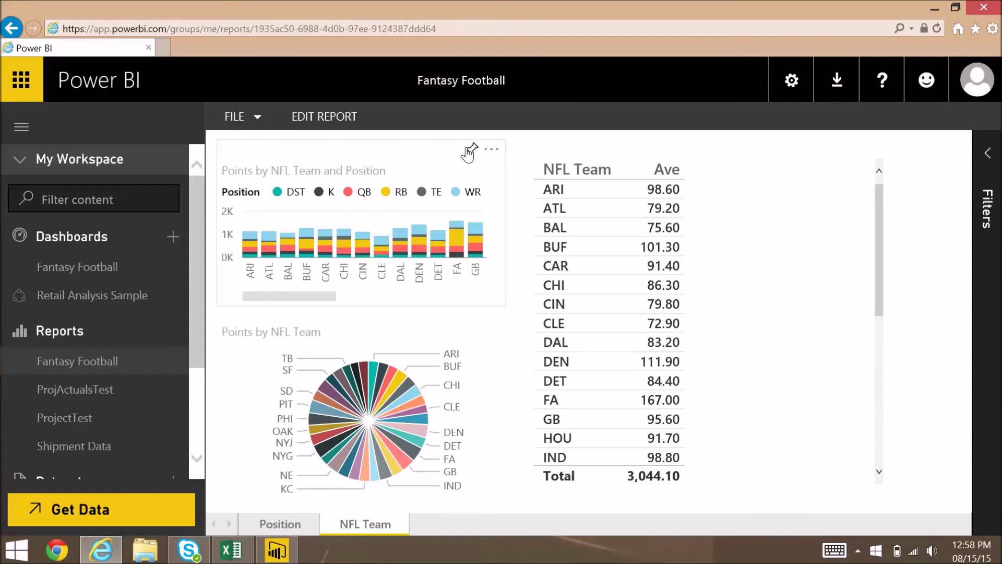
pyautogui.click(107, 268)
pyautogui.click(70, 365)
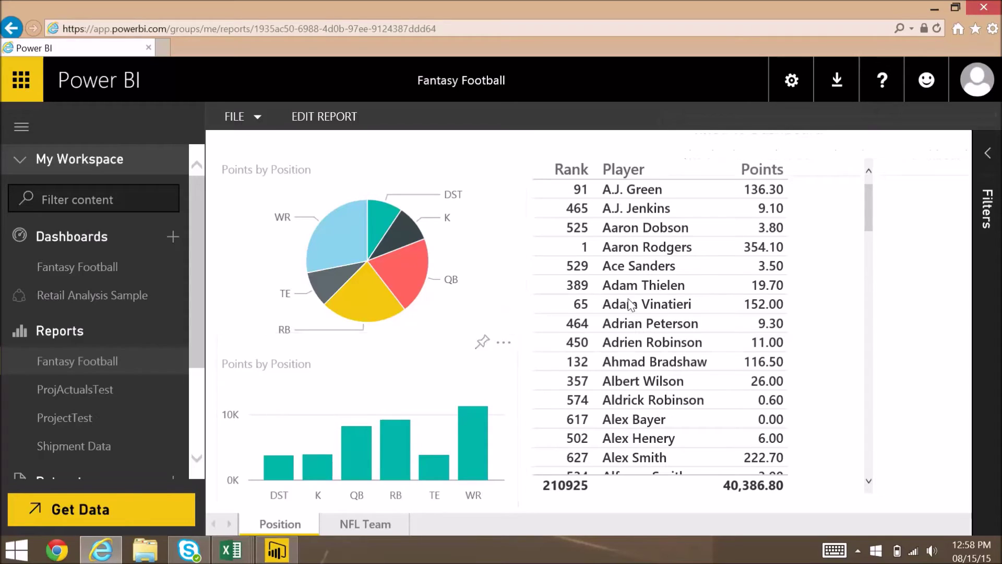
pyautogui.click(384, 527)
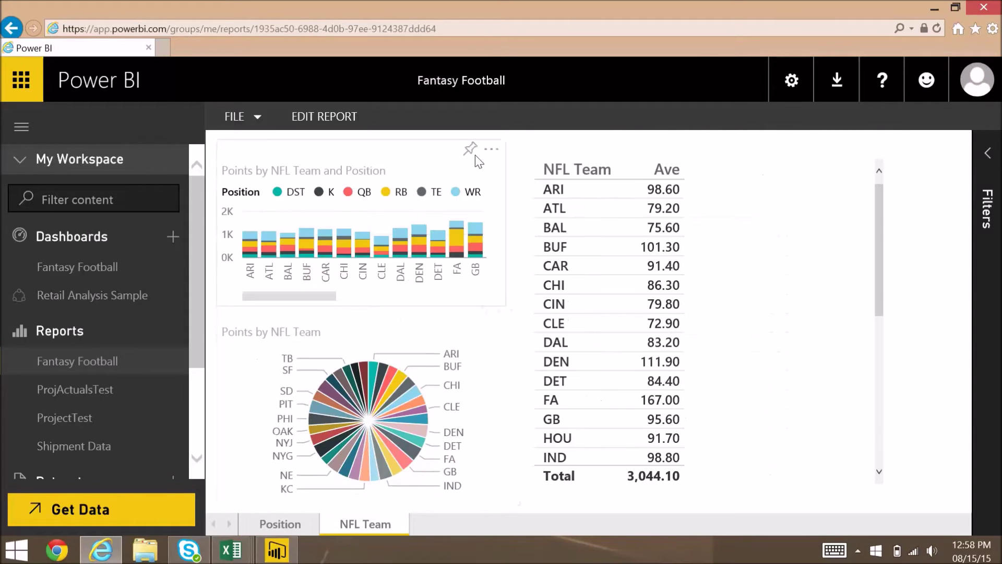
# Pin the team-and-position bar chart and the NFL Team average table to the dashboard.
pyautogui.click(470, 148)
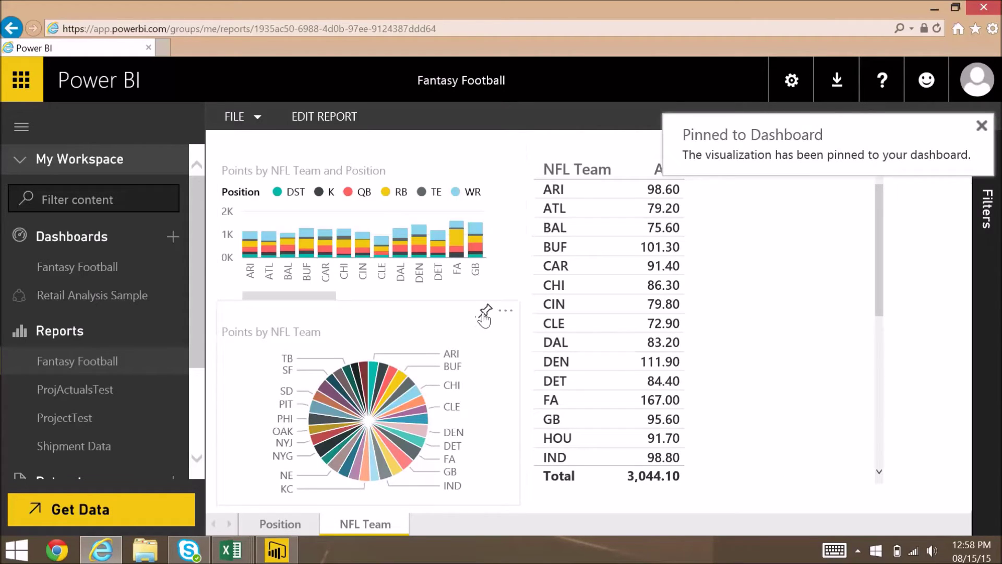
pyautogui.click(982, 125)
pyautogui.click(878, 151)
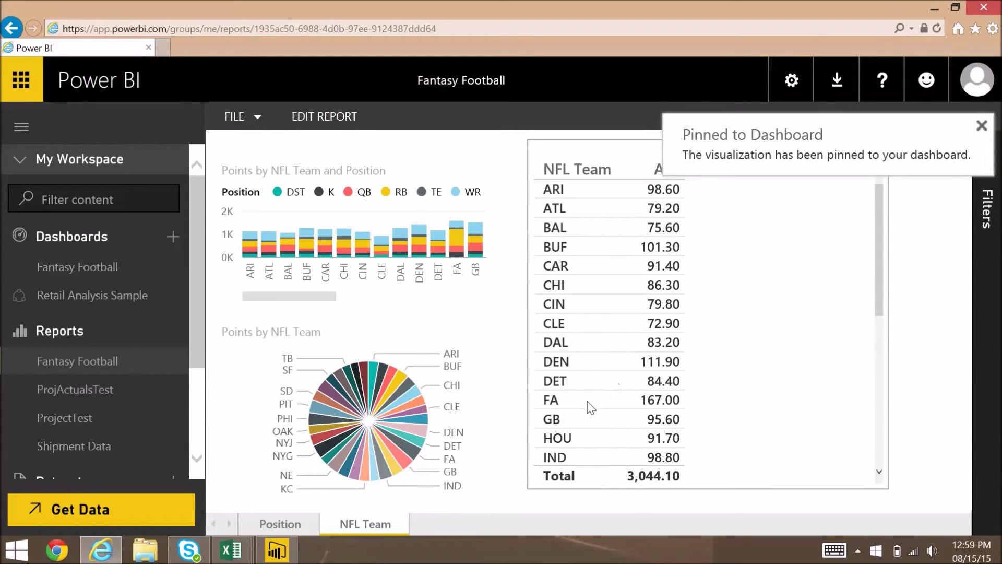
# Open the Fantasy Football dashboard and inspect the report behind the Points tile.
pyautogui.click(144, 270)
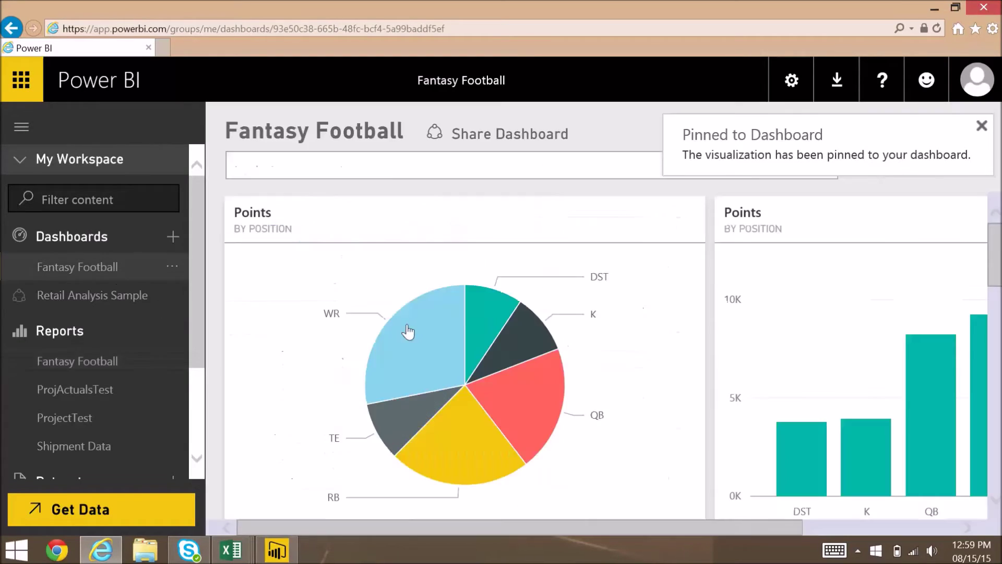
pyautogui.scroll(-1, 593, 308)
pyautogui.moveTo(675, 528); pyautogui.dragTo(849, 528)
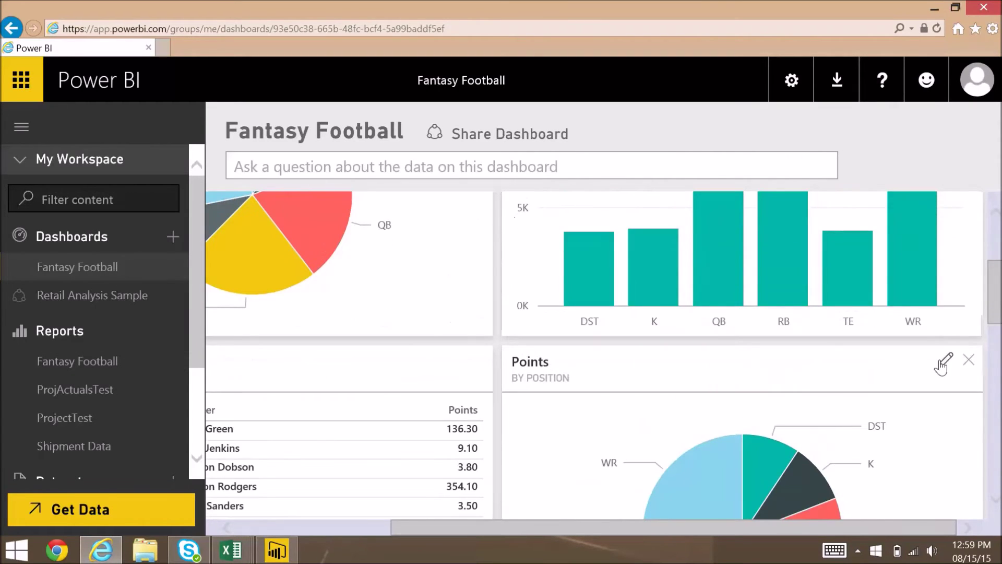
pyautogui.click(943, 366)
pyautogui.click(671, 432)
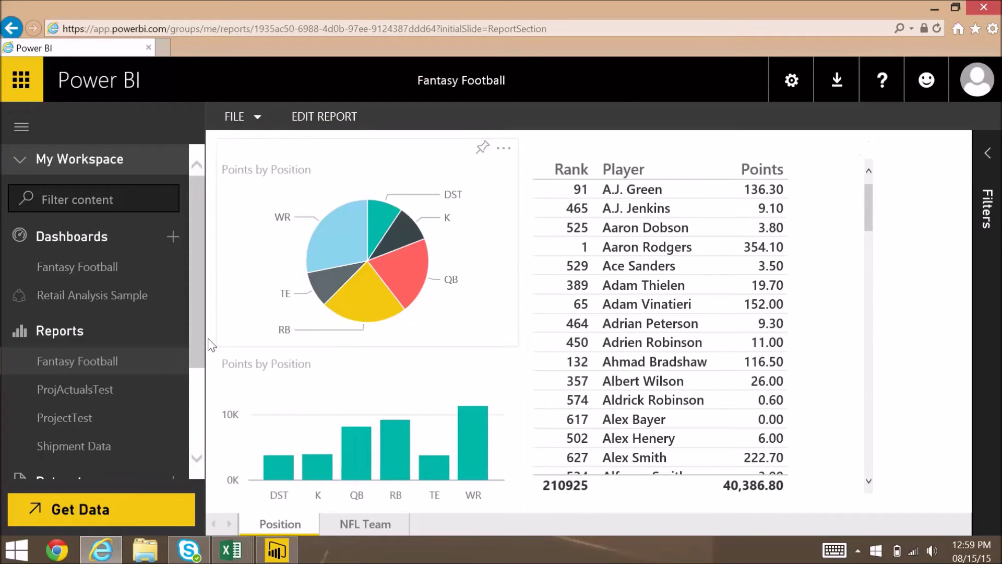
pyautogui.scroll(-3, 196, 365)
pyautogui.scroll(3, 195, 365)
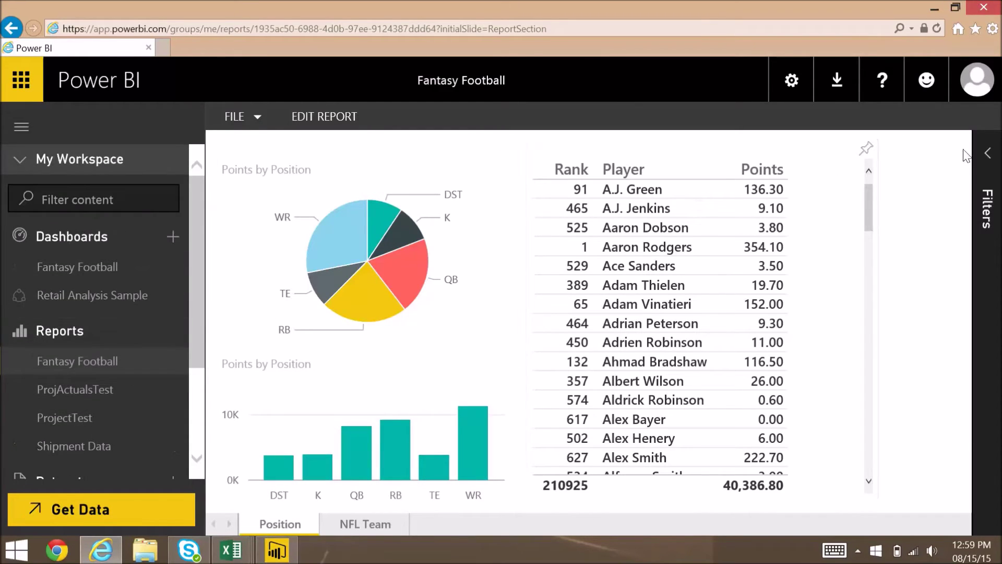
# Back on the dashboard, remove the duplicate Points by Position pie tile.
pyautogui.click(76, 266)
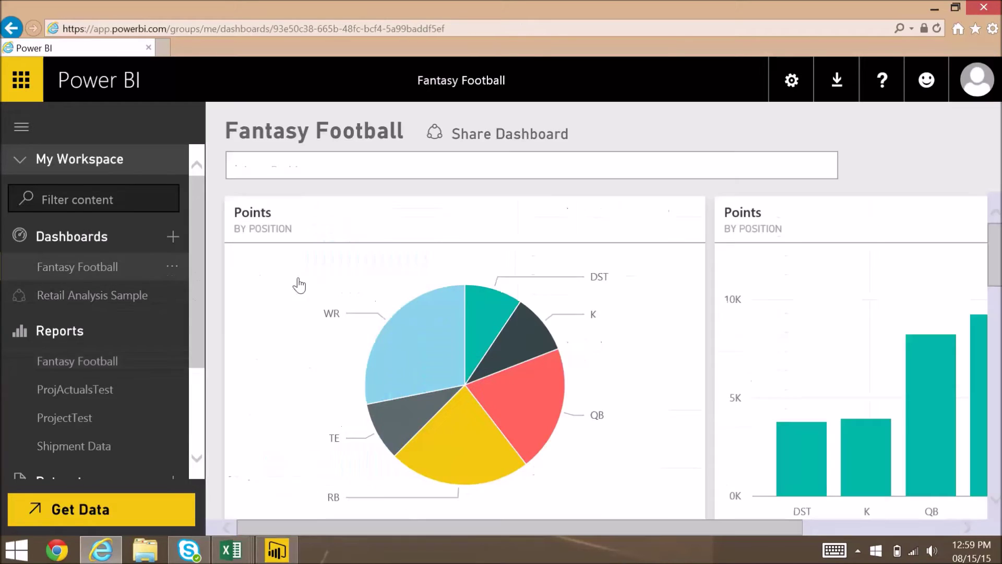
pyautogui.moveTo(793, 527); pyautogui.dragTo(866, 526)
pyautogui.scroll(-5, 867, 517)
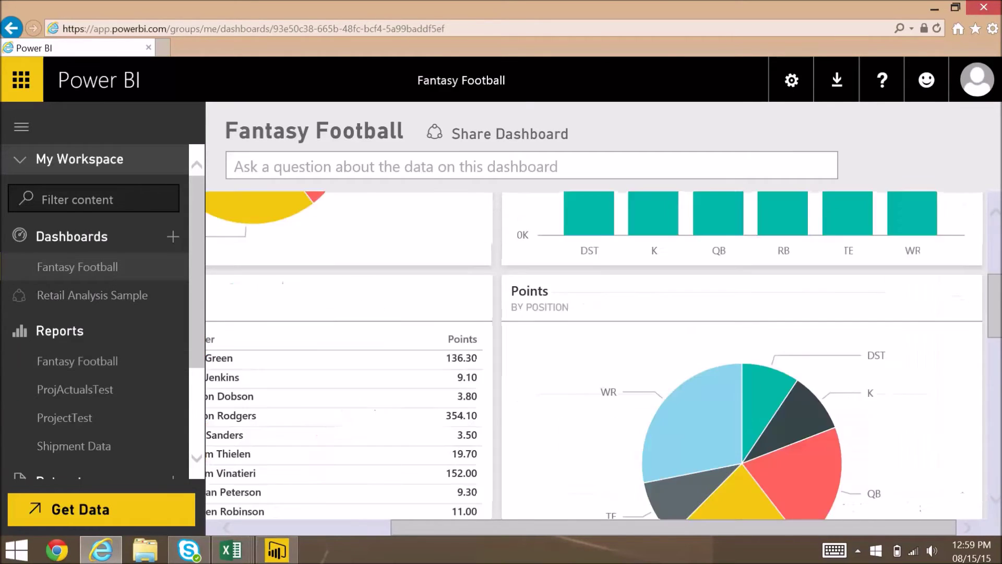
pyautogui.scroll(-3, 784, 365)
pyautogui.scroll(2, 783, 313)
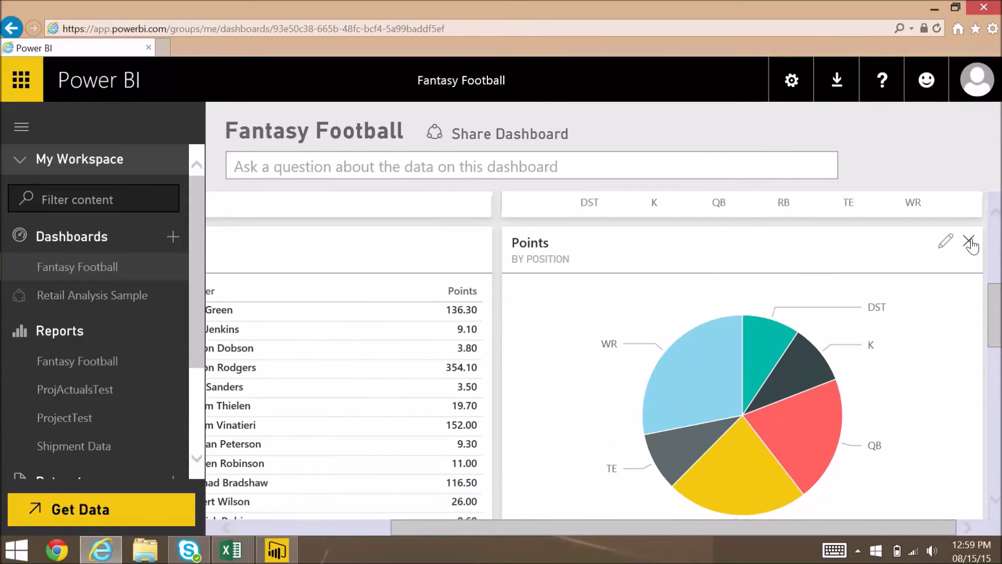
pyautogui.click(970, 242)
# Open the report behind the team points chart on the dashboard.
pyautogui.scroll(-5, 979, 340)
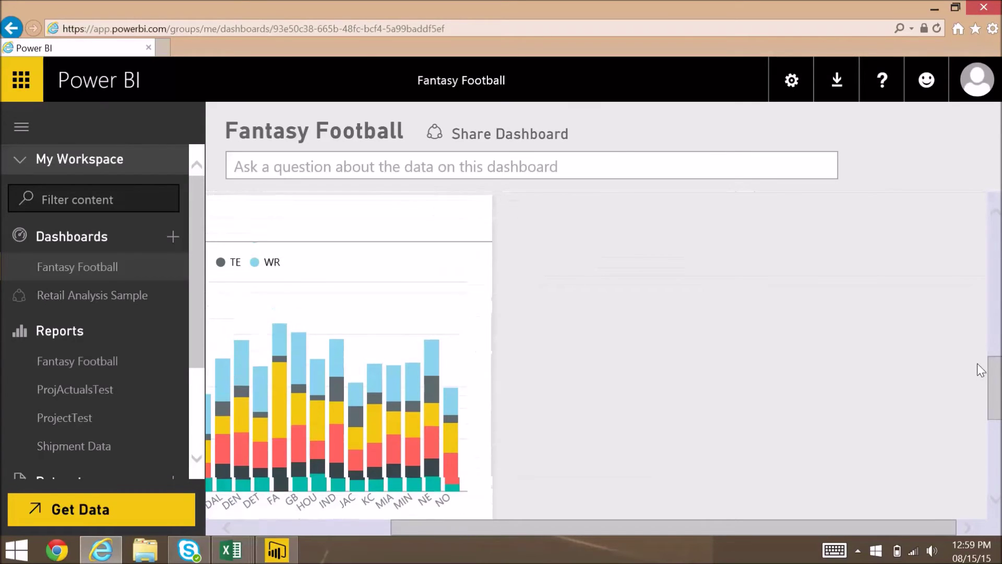
pyautogui.moveTo(477, 527); pyautogui.dragTo(332, 532)
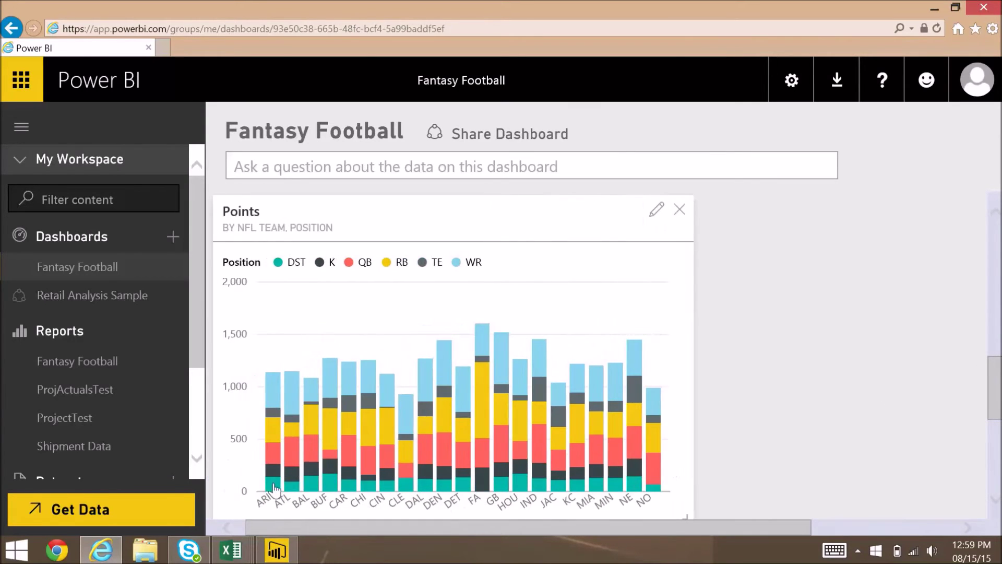
pyautogui.click(275, 489)
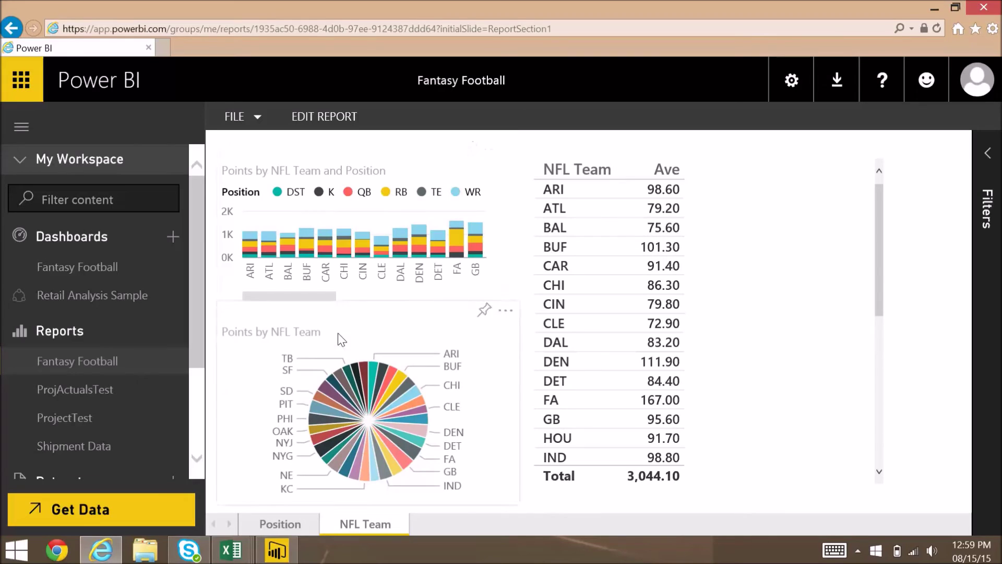
# Cross-filter the report to DST points, then to kickers on the Position page, and close the browser.
pyautogui.click(280, 194)
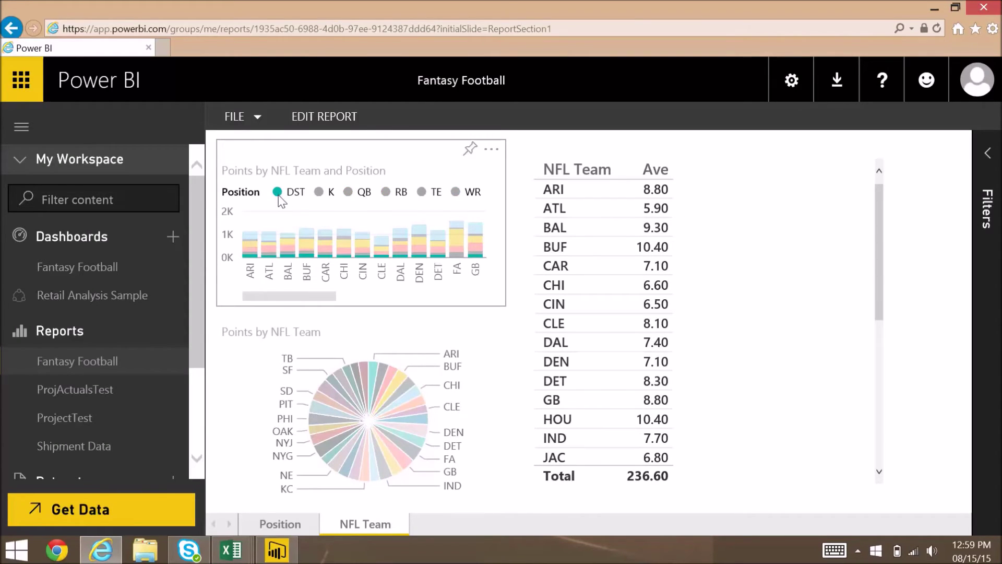
pyautogui.click(292, 528)
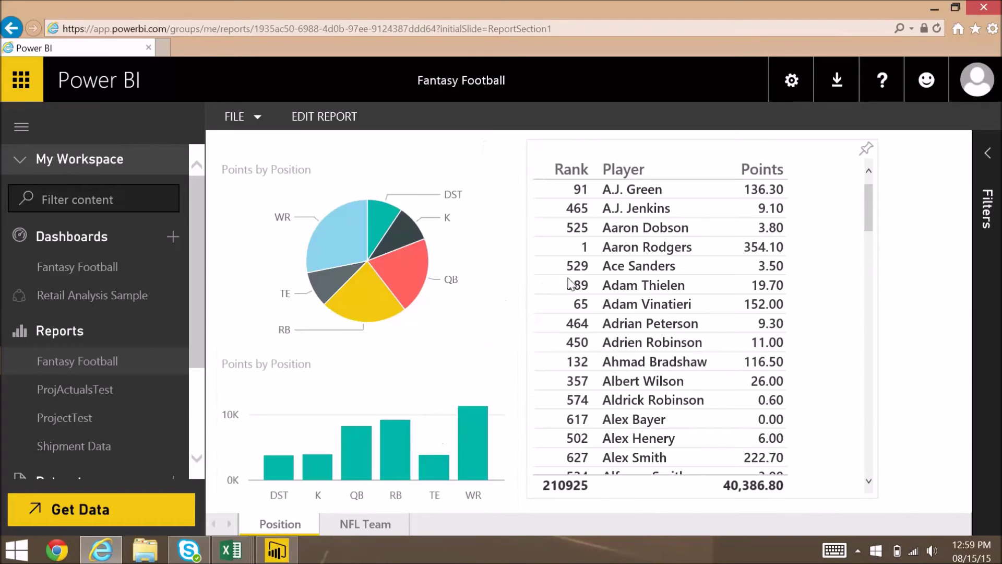
pyautogui.click(401, 233)
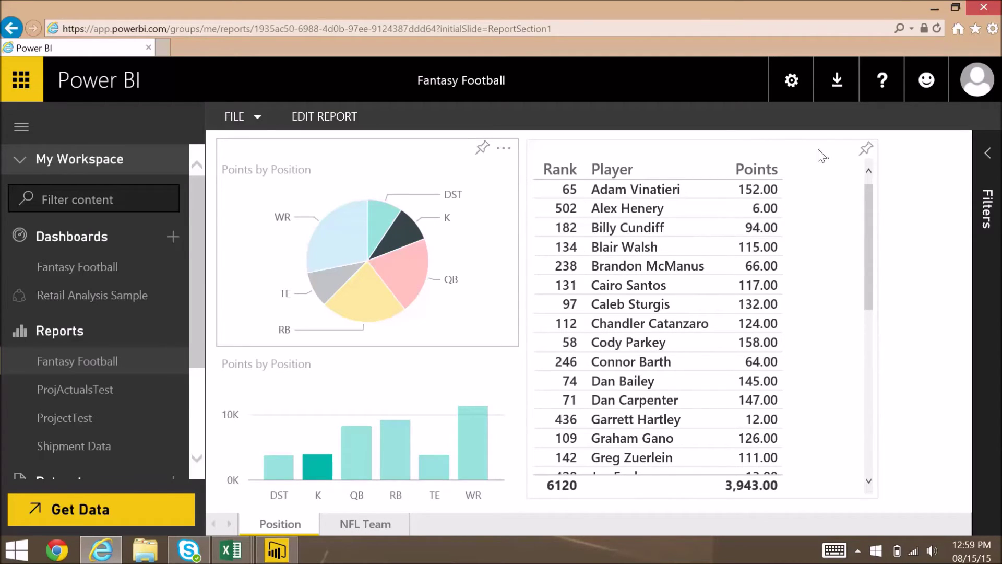
pyautogui.click(991, 8)
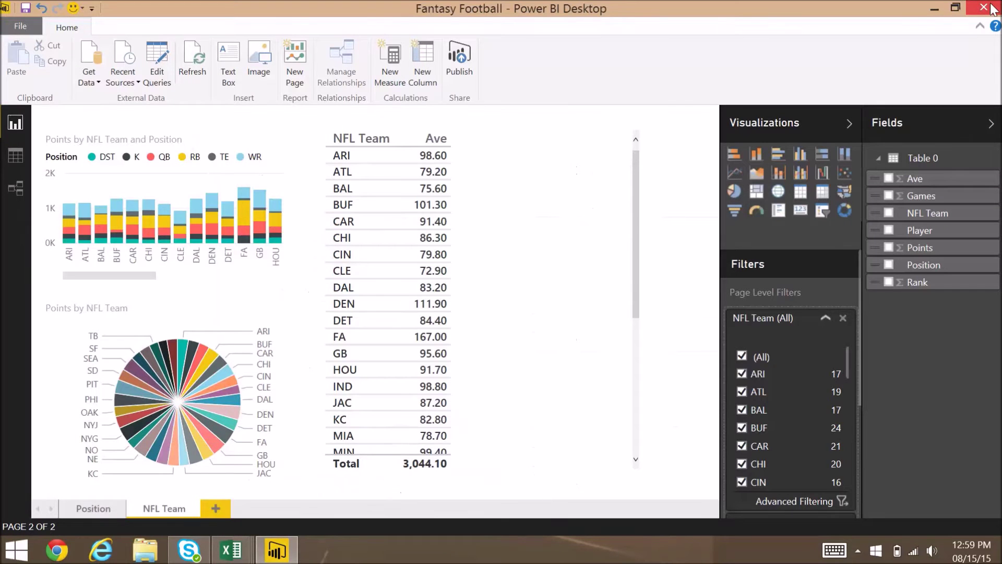
# Close Power BI Desktop and launch the Microsoft Power BI app by searching 'power' from Start.
pyautogui.click(991, 7)
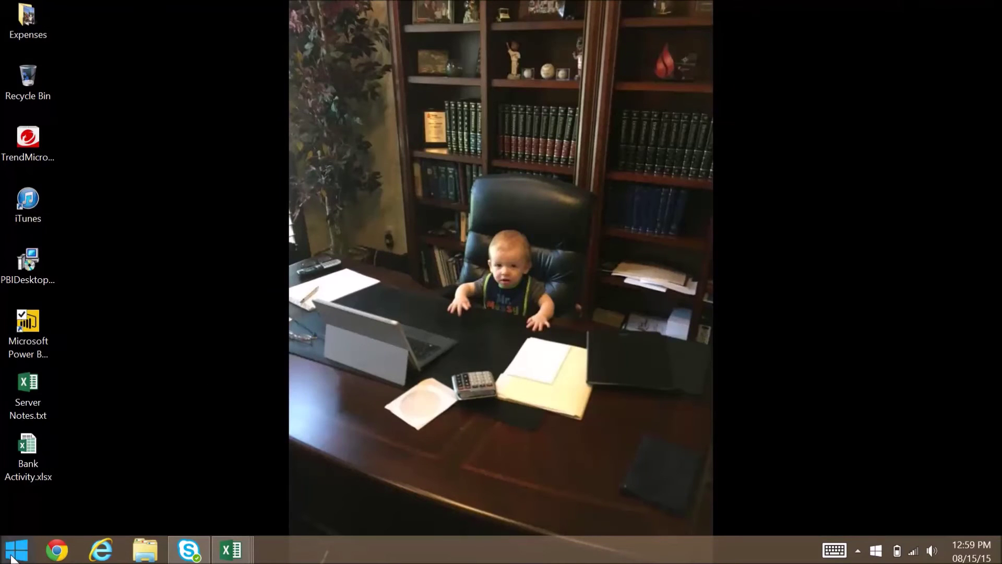
pyautogui.click(13, 547)
pyautogui.scroll(-5, 52, 487)
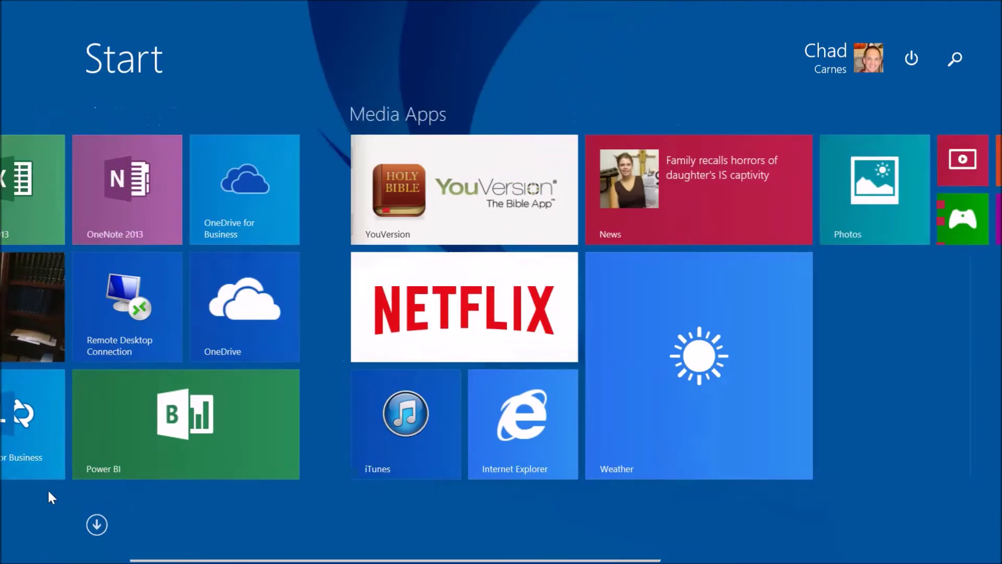
pyautogui.write('power BI Desktop')
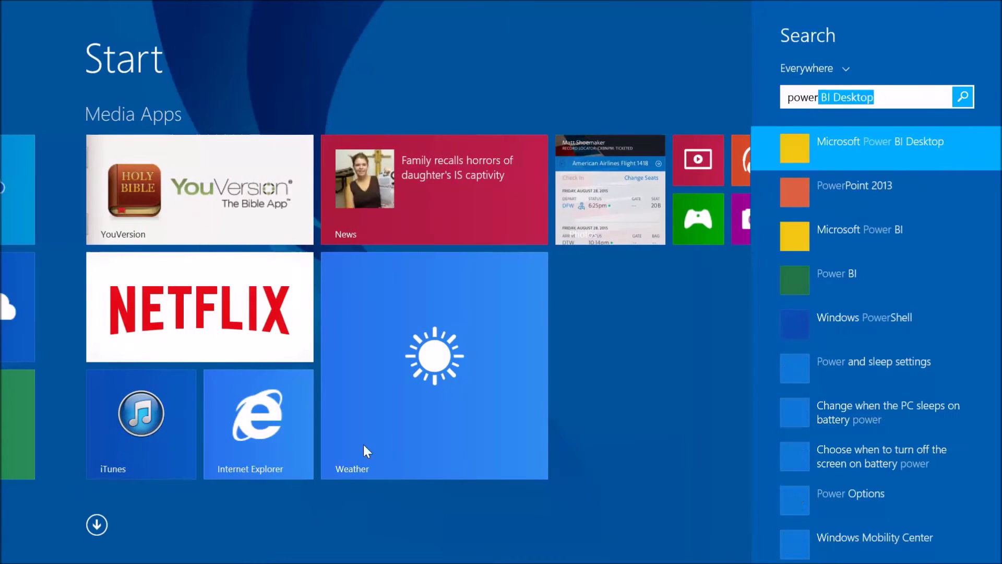
pyautogui.click(851, 234)
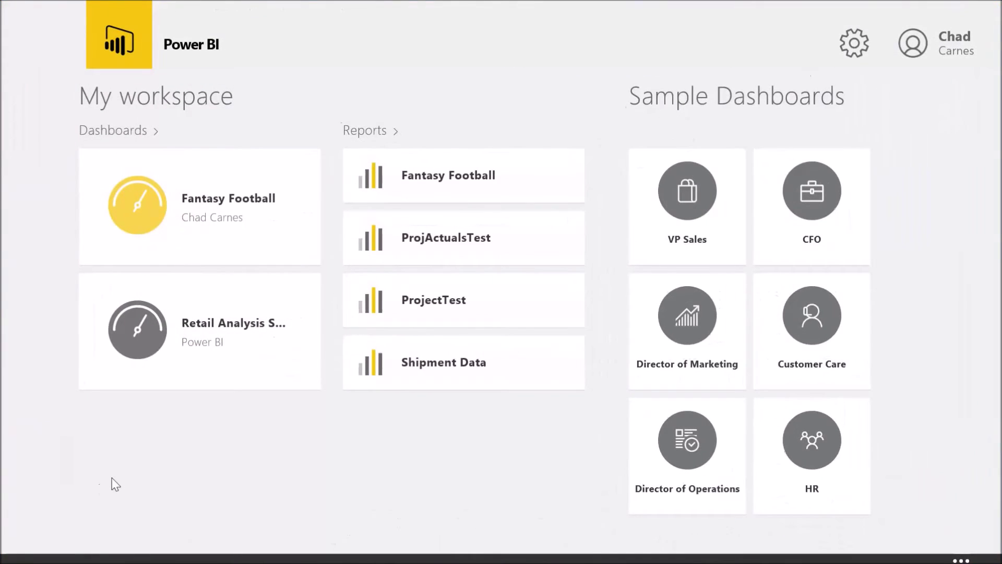
# Browse the Fantasy Football dashboard's pinned tiles, then leave the app for the desktop.
pyautogui.click(201, 206)
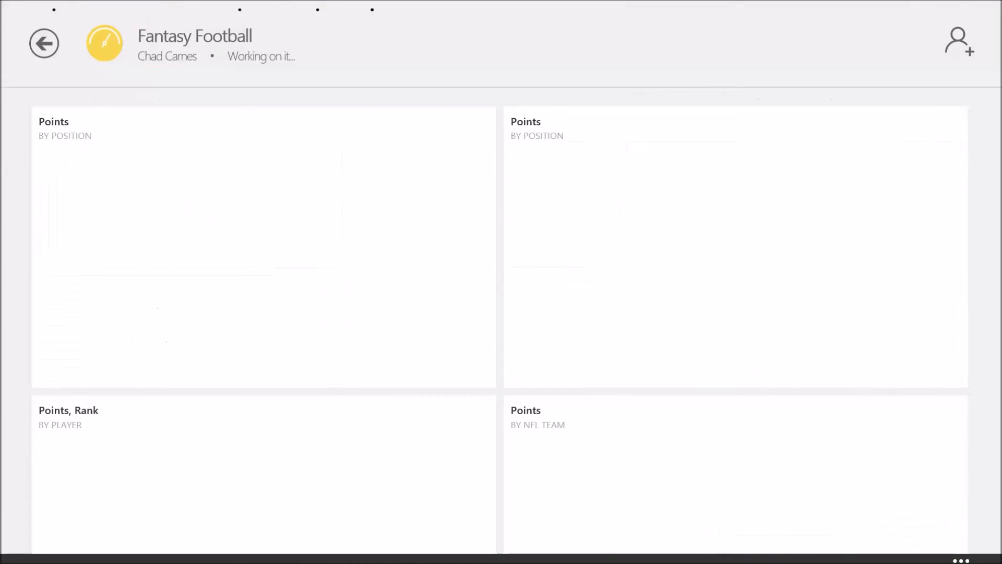
pyautogui.scroll(-3, 500, 319)
pyautogui.scroll(-10, 517, 319)
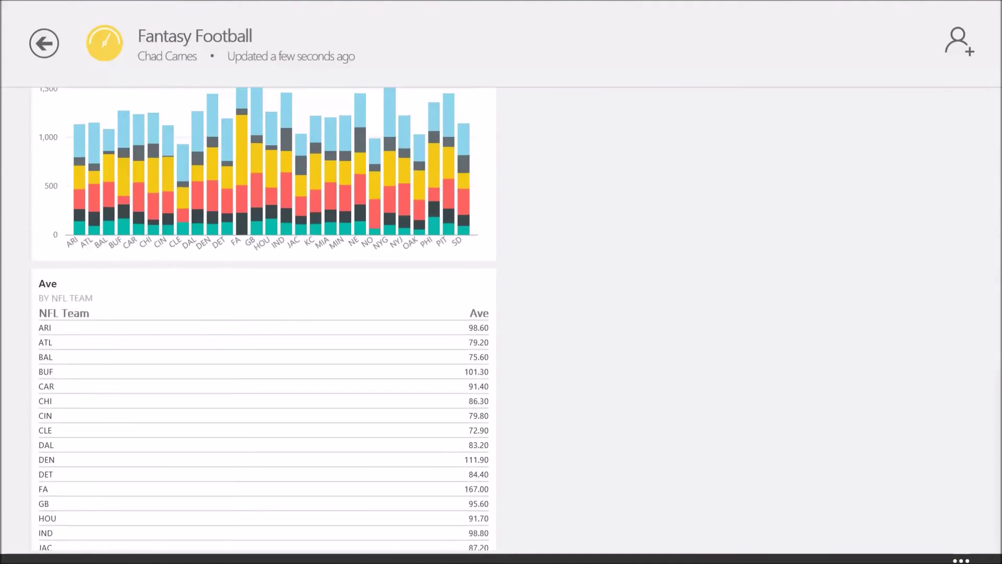
pyautogui.scroll(12, 517, 318)
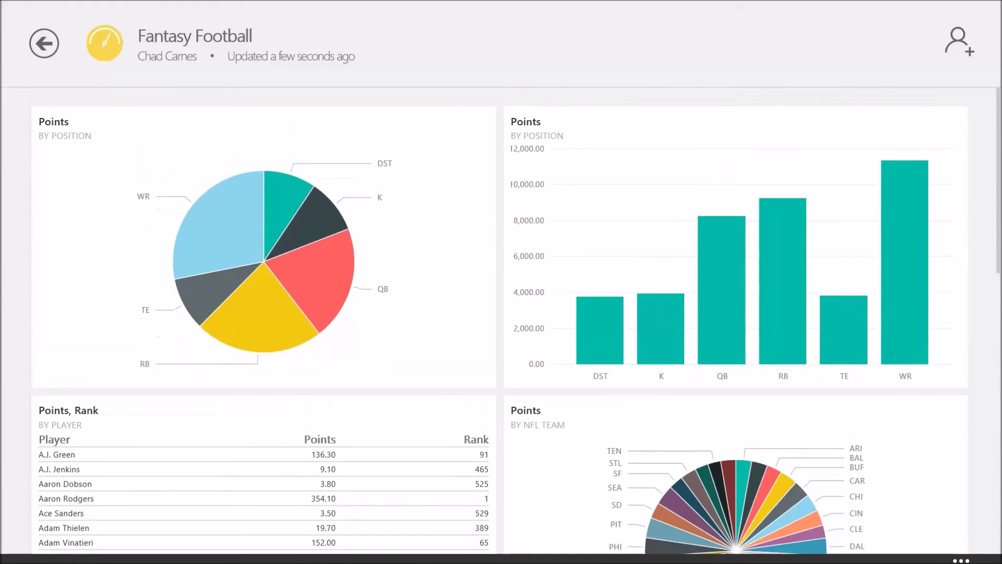
pyautogui.press('super')
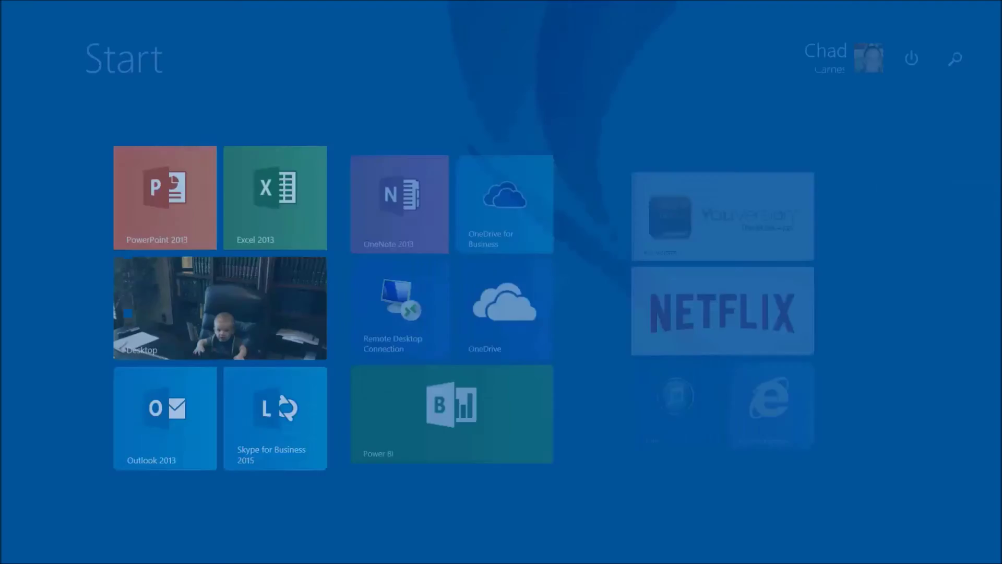
pyautogui.press('super+d')
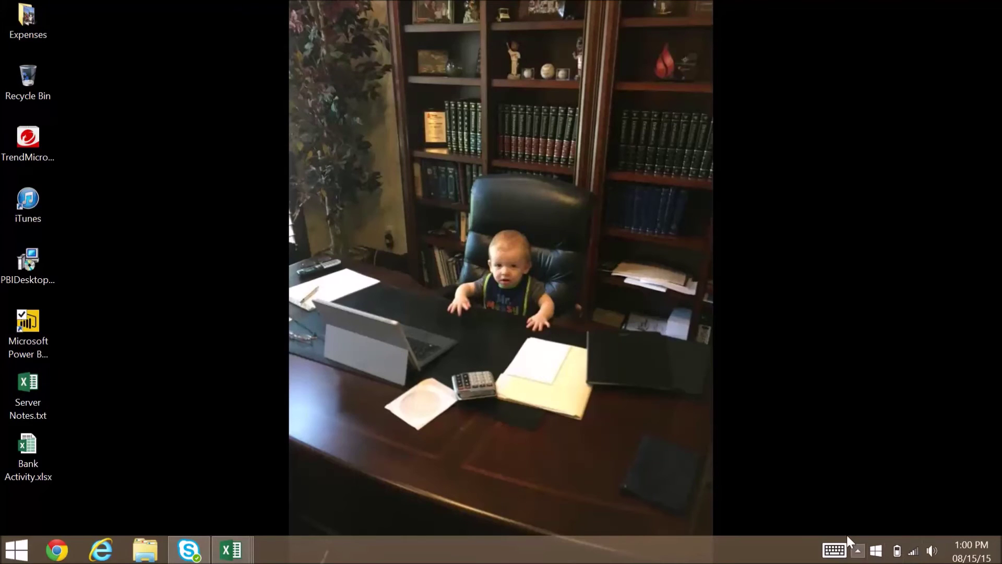
pyautogui.click(856, 548)
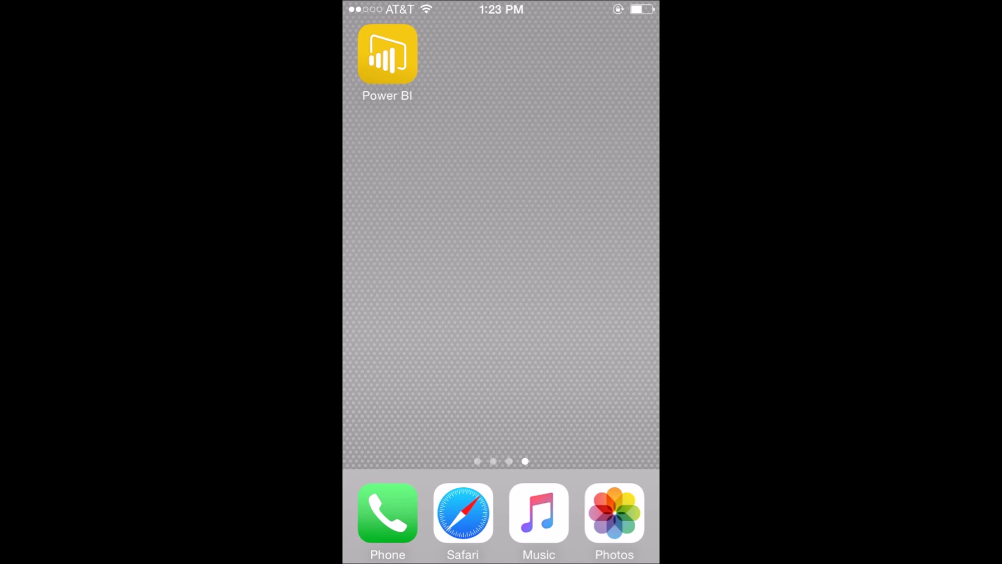